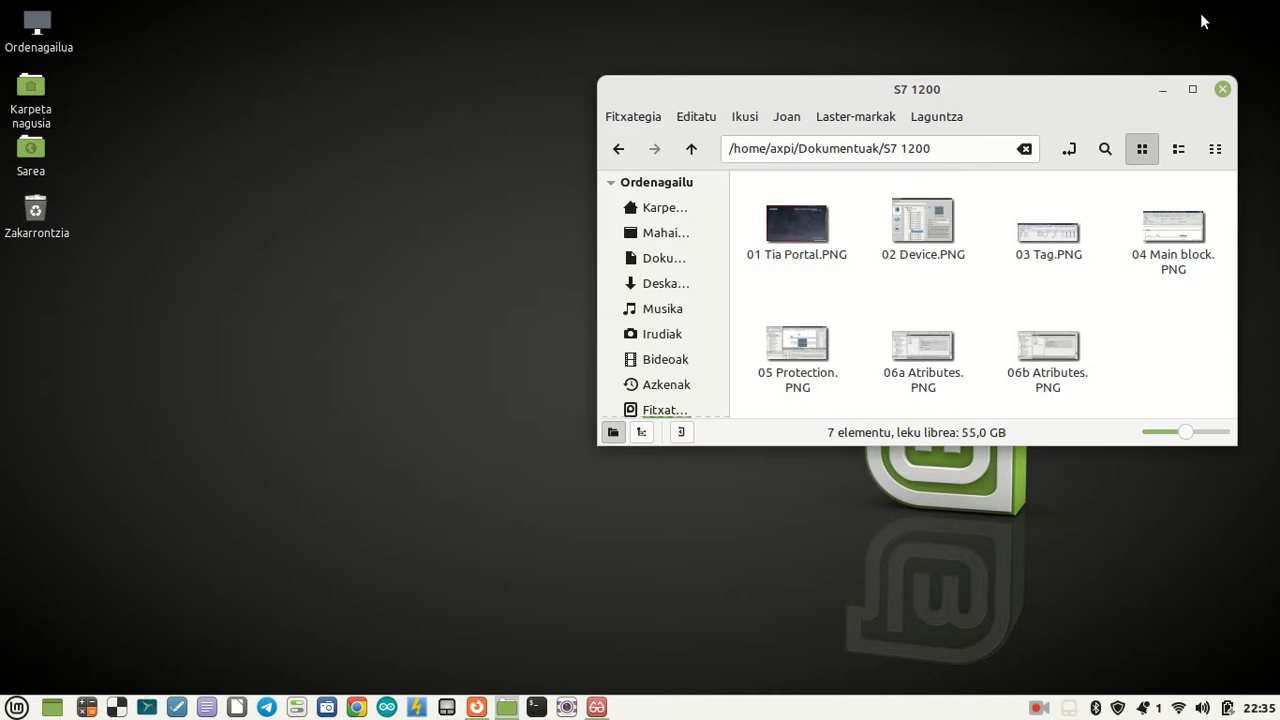
# Step: Examine 01 Tia Portal.PNG, 02 Device.PNG and 03 Tag.PNG for the TIA Portal version, the PLC model and its tag addresses
pyautogui.doubleClick(790, 240)
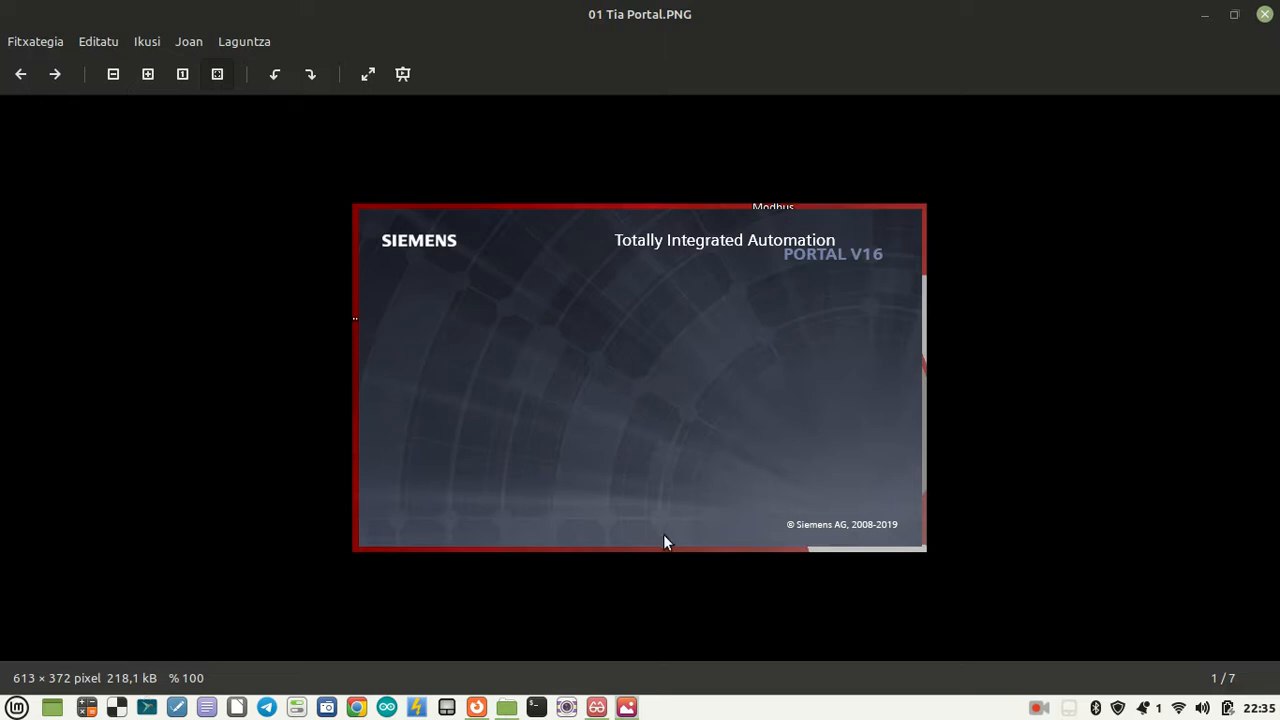
pyautogui.click(1203, 15)
pyautogui.doubleClick(907, 237)
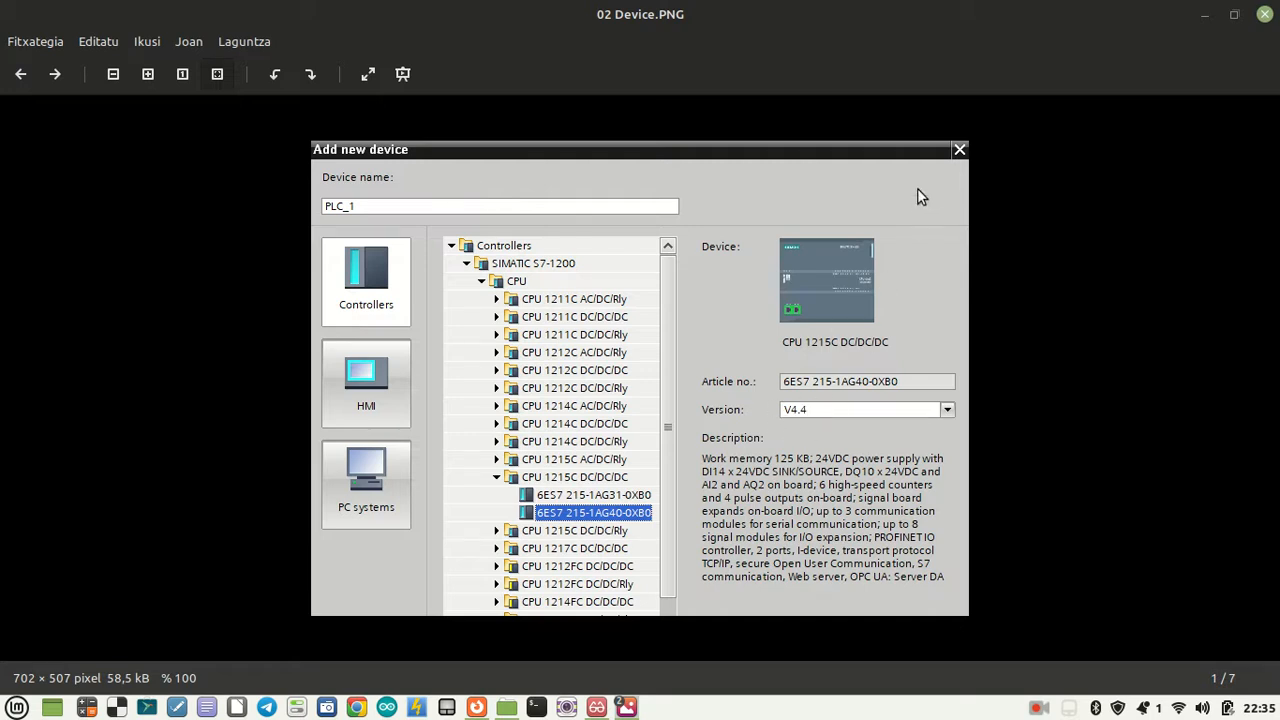
pyautogui.click(1205, 14)
pyautogui.doubleClick(1043, 234)
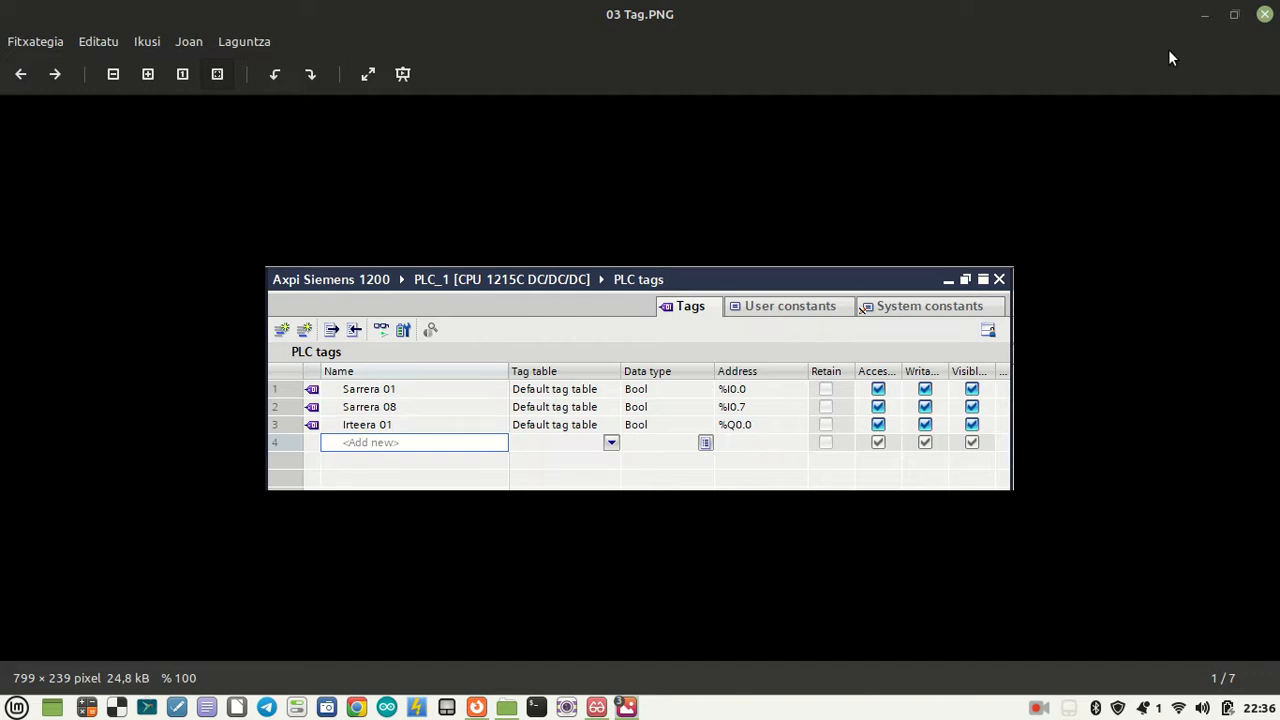
pyautogui.click(1202, 13)
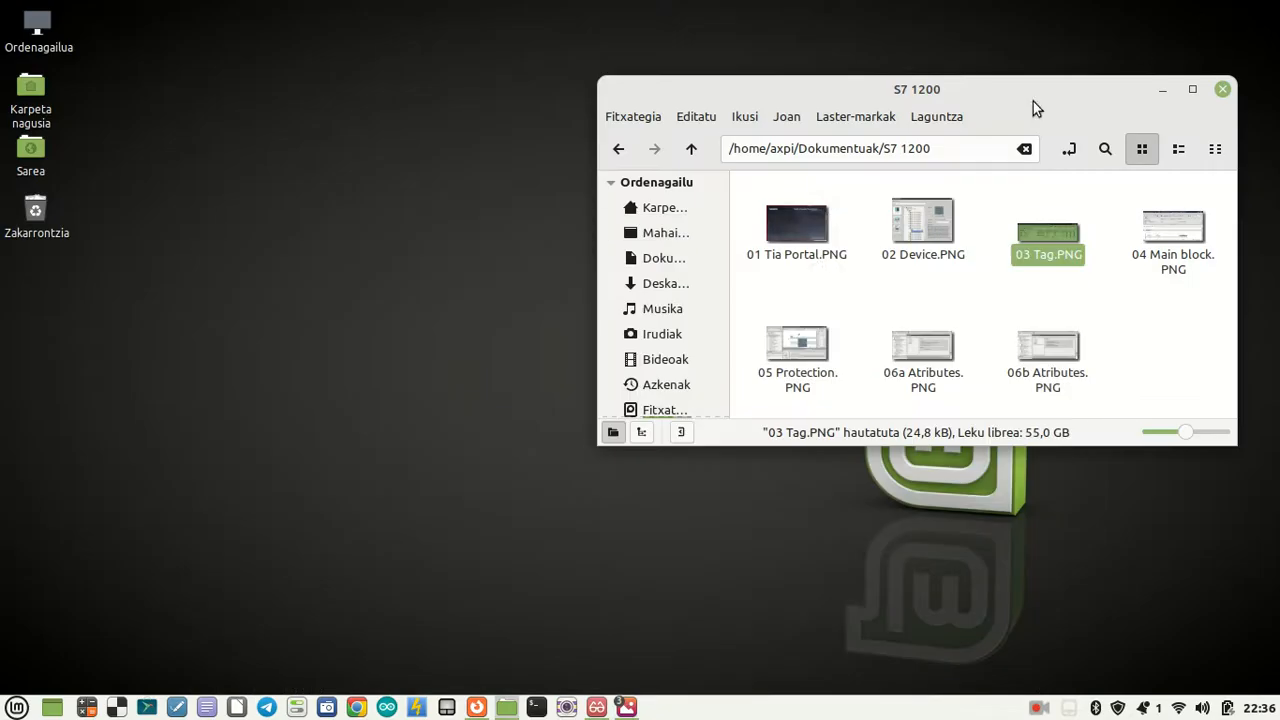
# Step: Examine 04 Main block.PNG for the ladder program and 05 Protection.PNG for the PLC's connection mechanism settings
pyautogui.doubleClick(1180, 238)
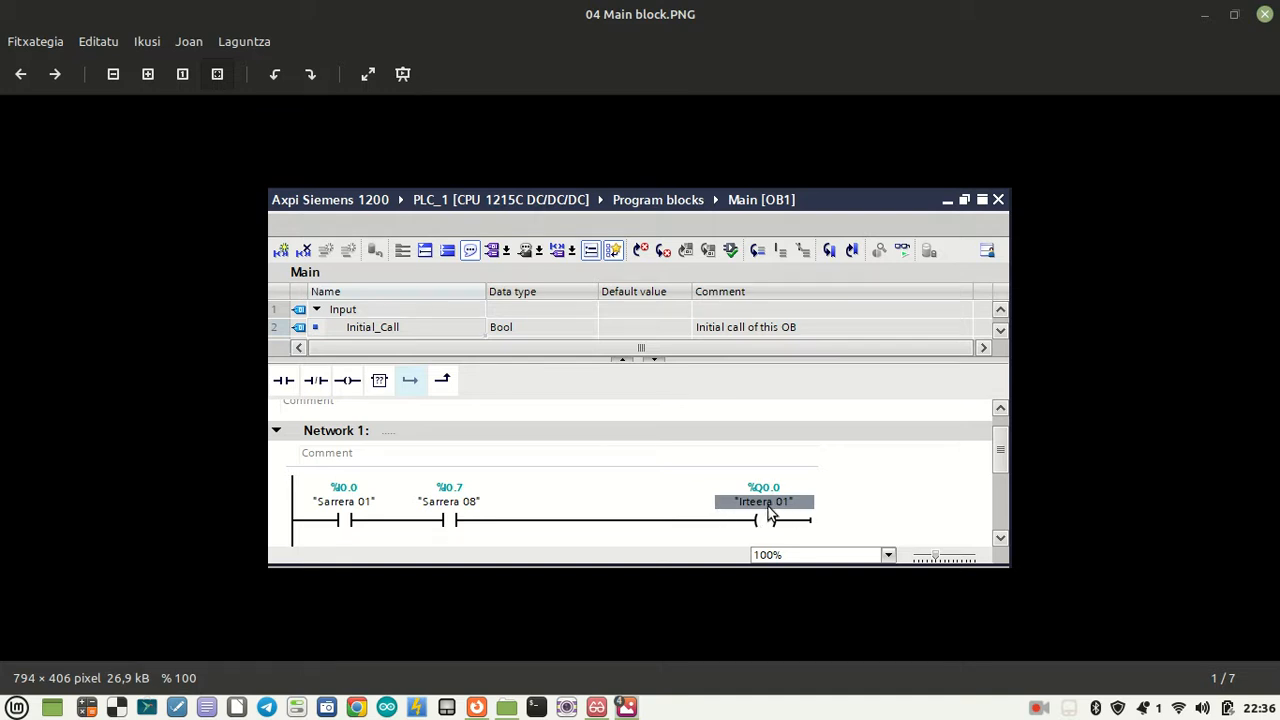
pyautogui.click(1206, 15)
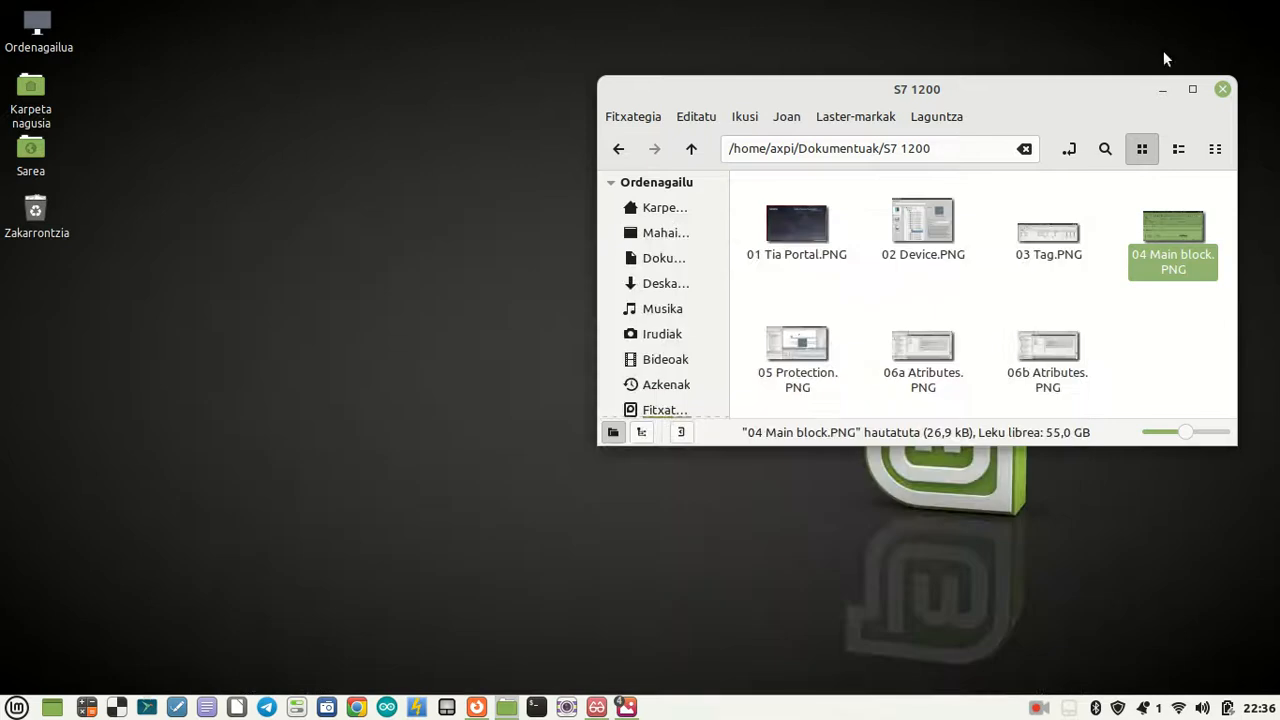
pyautogui.doubleClick(805, 350)
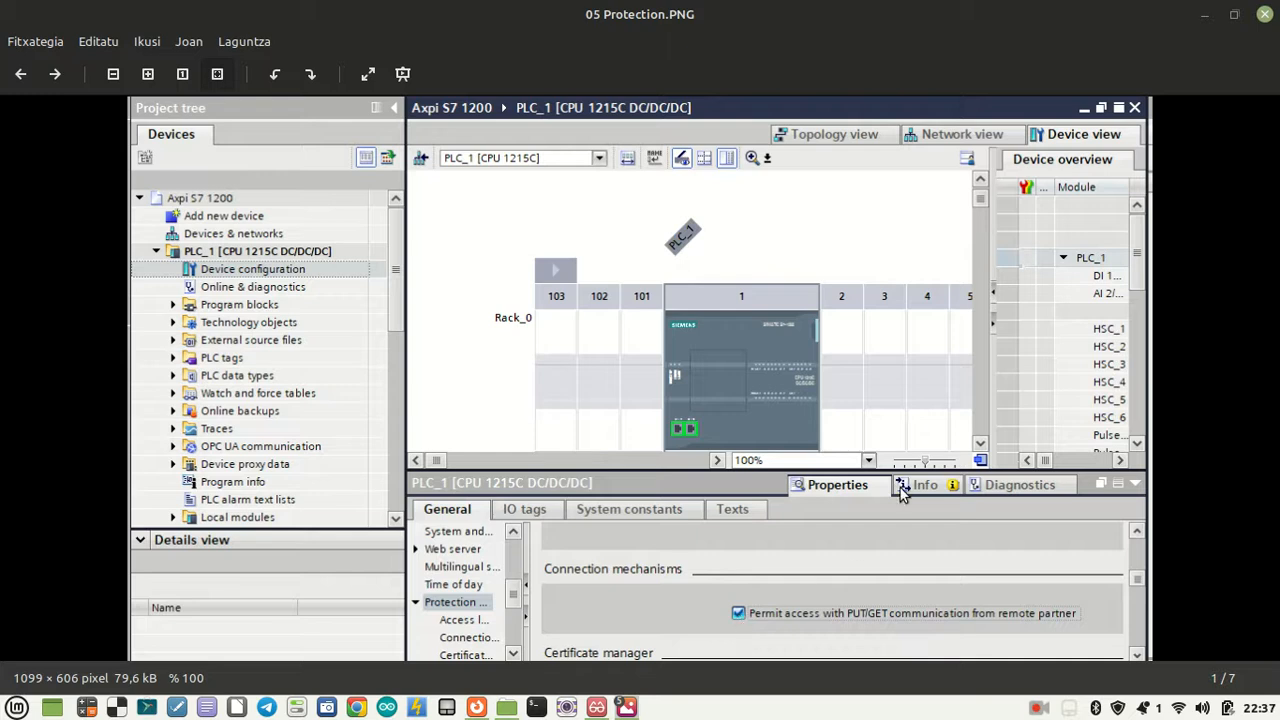
pyautogui.click(1205, 15)
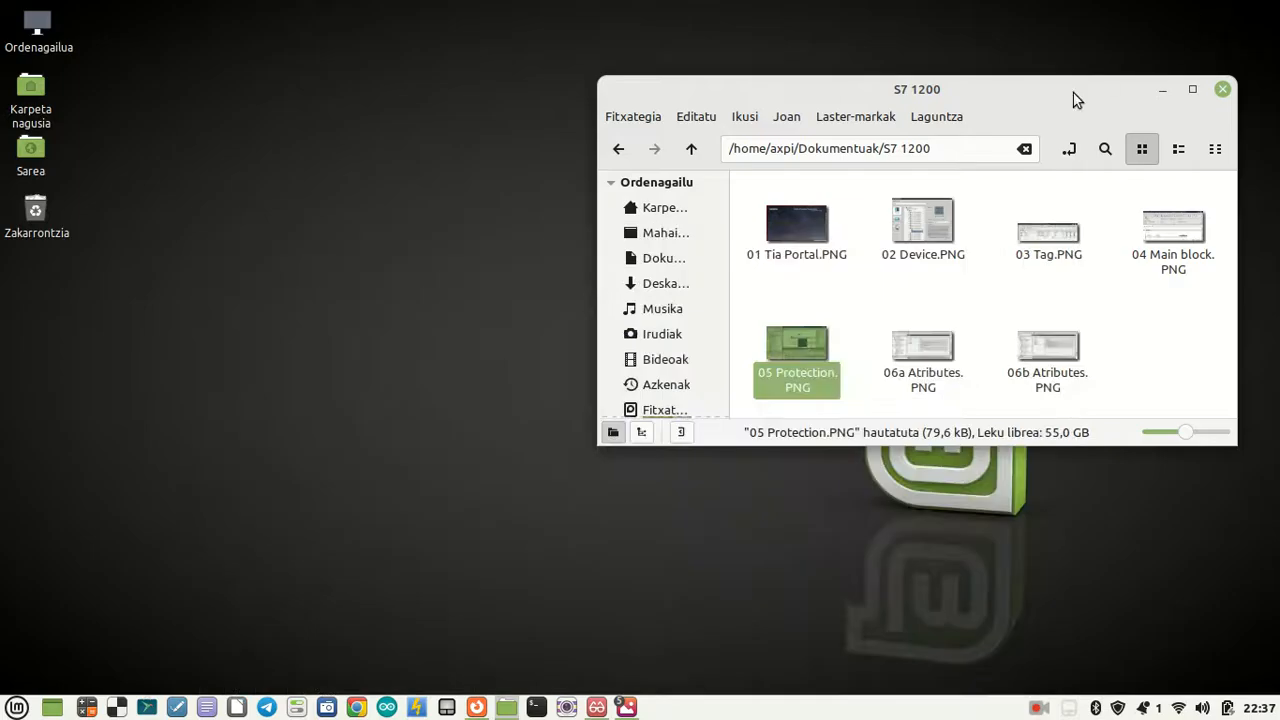
# Step: Examine 06a Atributes.PNG and 06b Atributes.PNG for the block access attributes, and review the ladder network in 04 Main block.PNG again
pyautogui.doubleClick(921, 348)
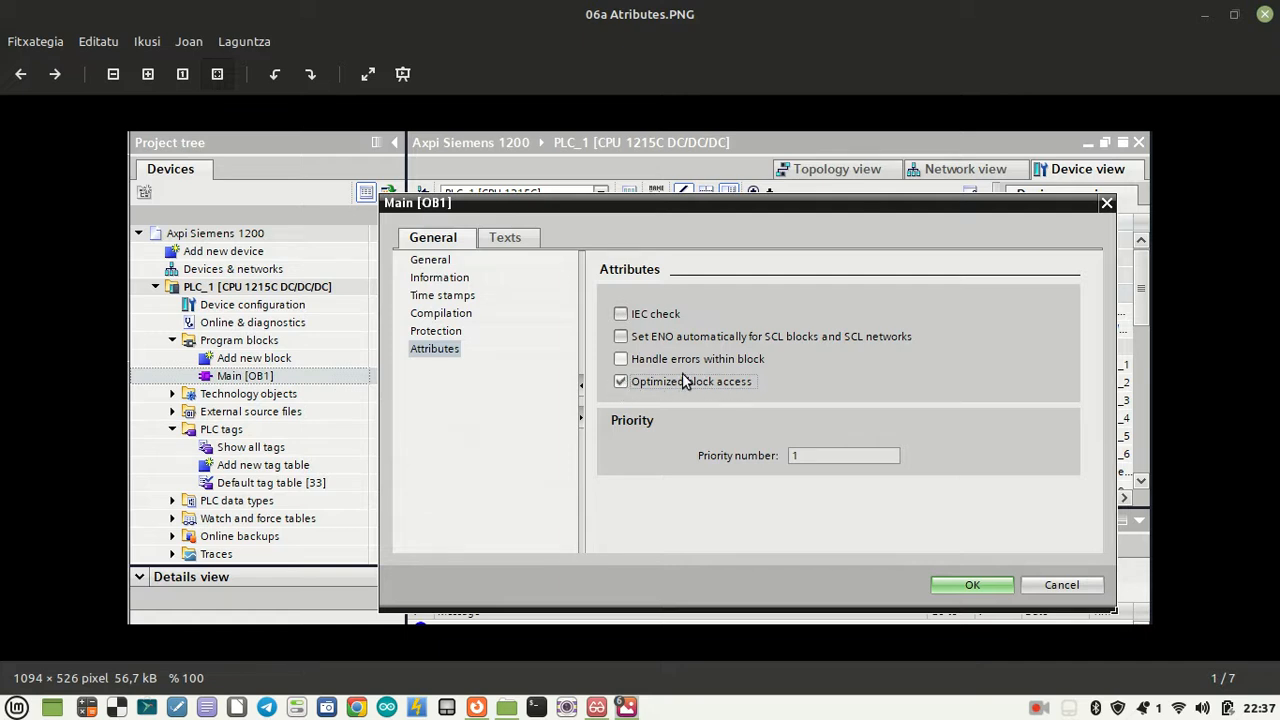
pyautogui.click(1205, 20)
pyautogui.doubleClick(1023, 344)
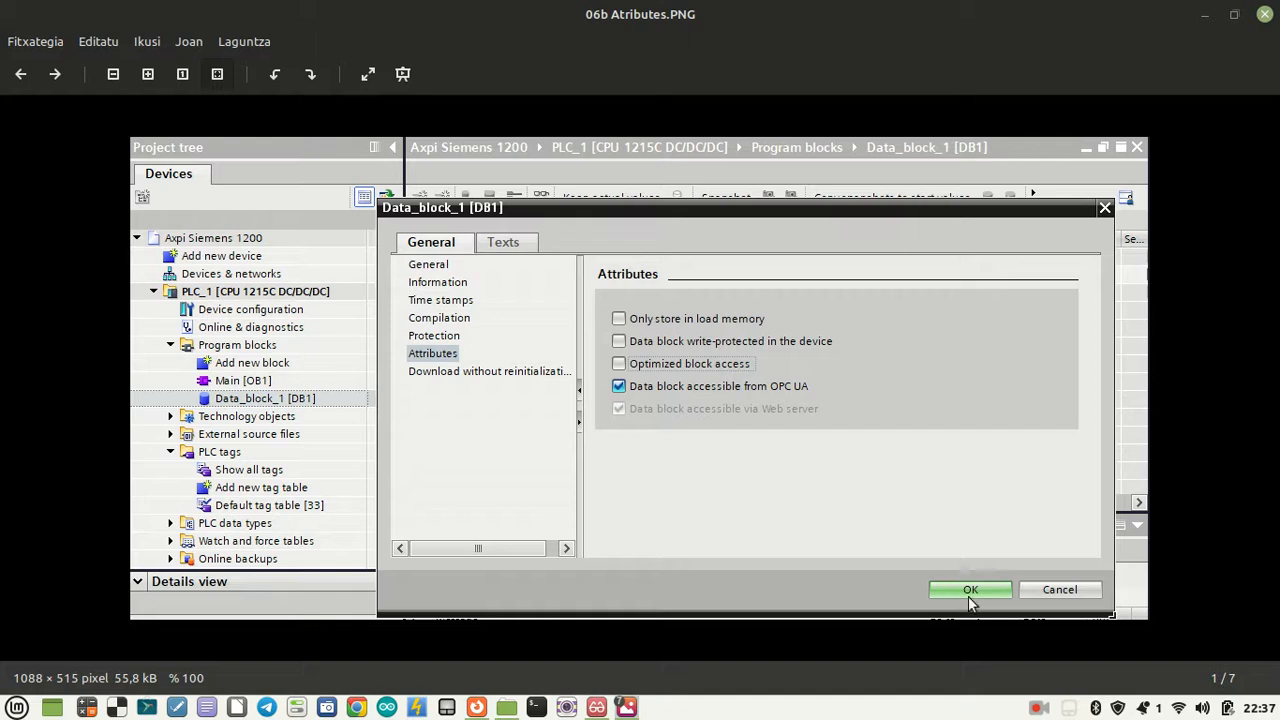
pyautogui.click(1207, 16)
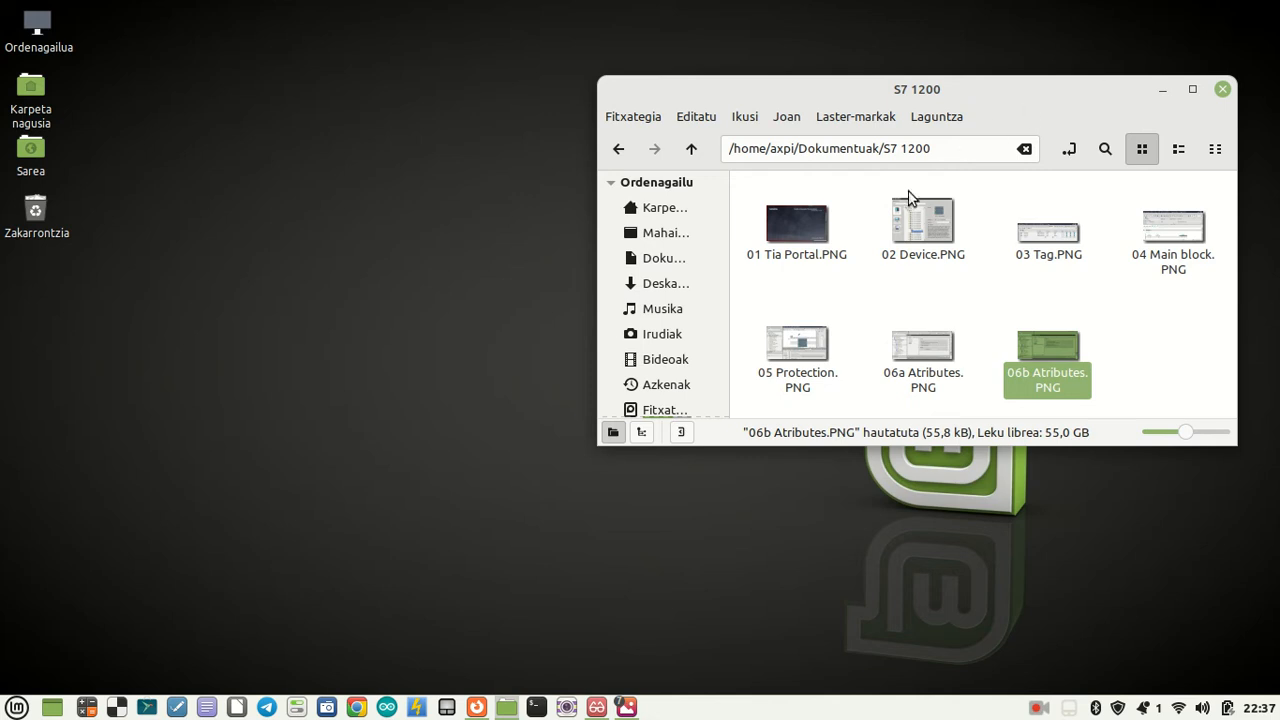
pyautogui.doubleClick(1181, 233)
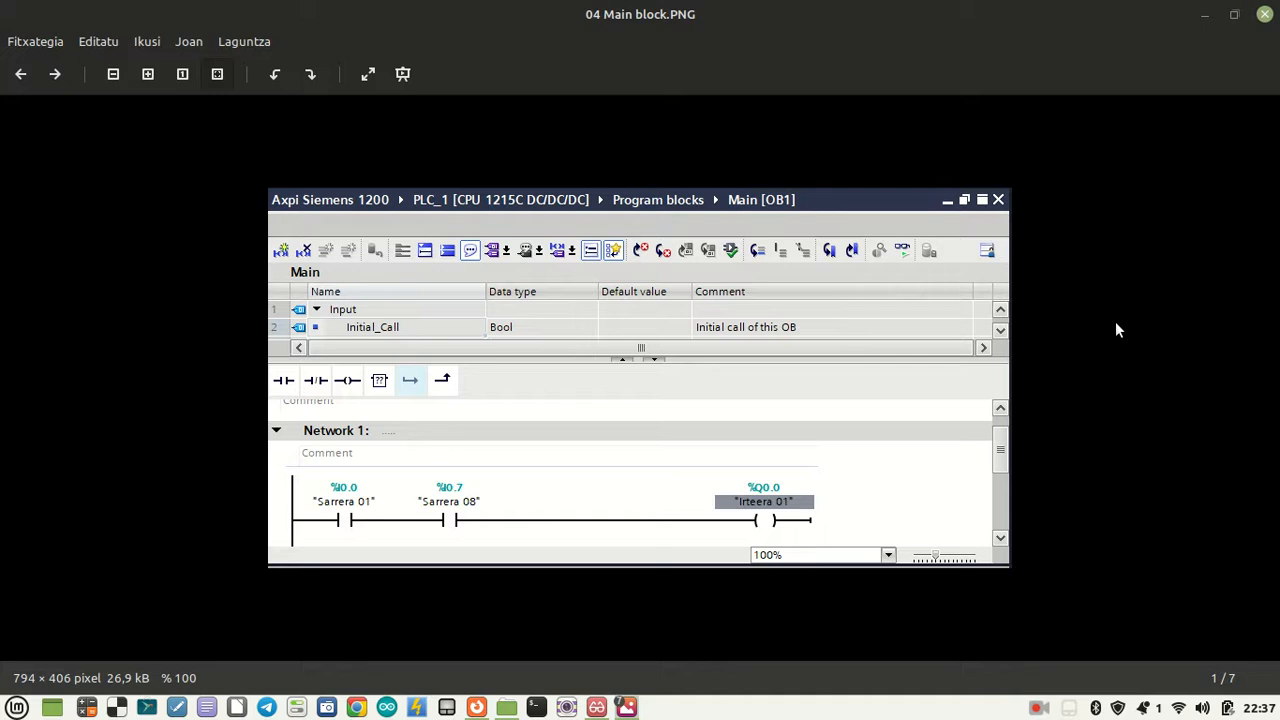
pyautogui.click(1265, 18)
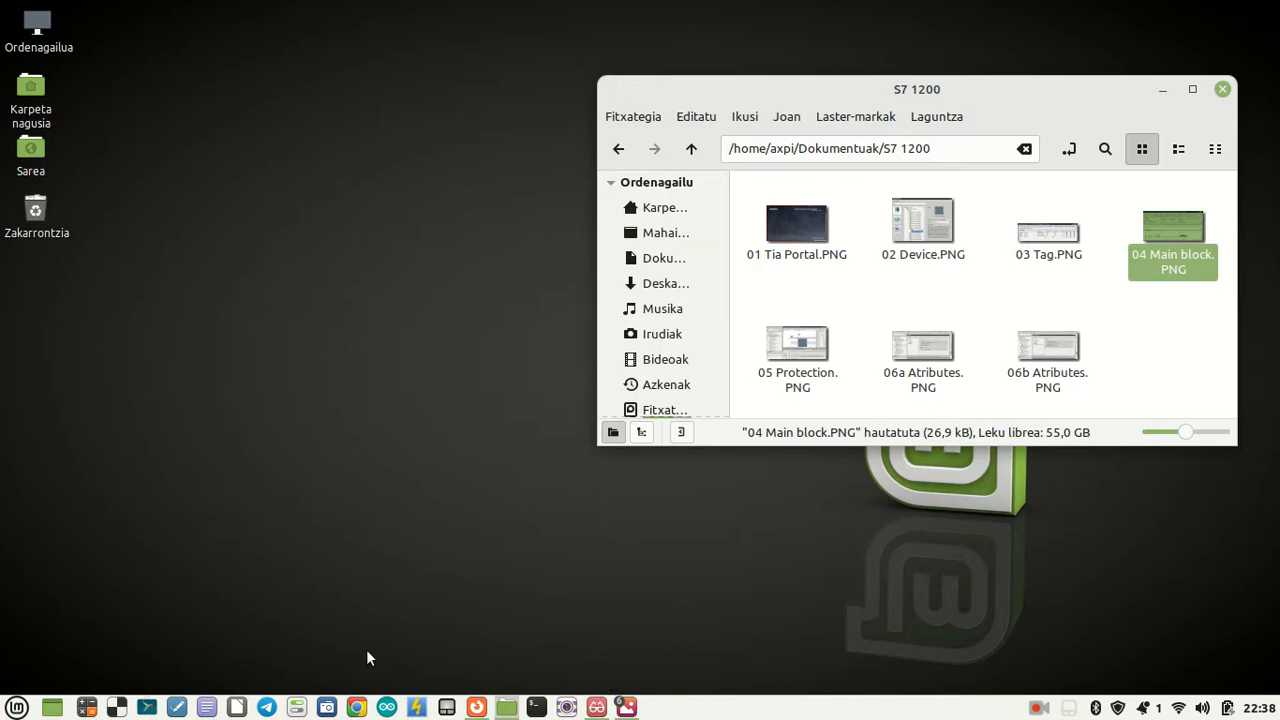
# Step: Switch to Node-RED in Firefox, search the installable palette modules for s7 and install node-red-contrib-s7
pyautogui.click(476, 708)
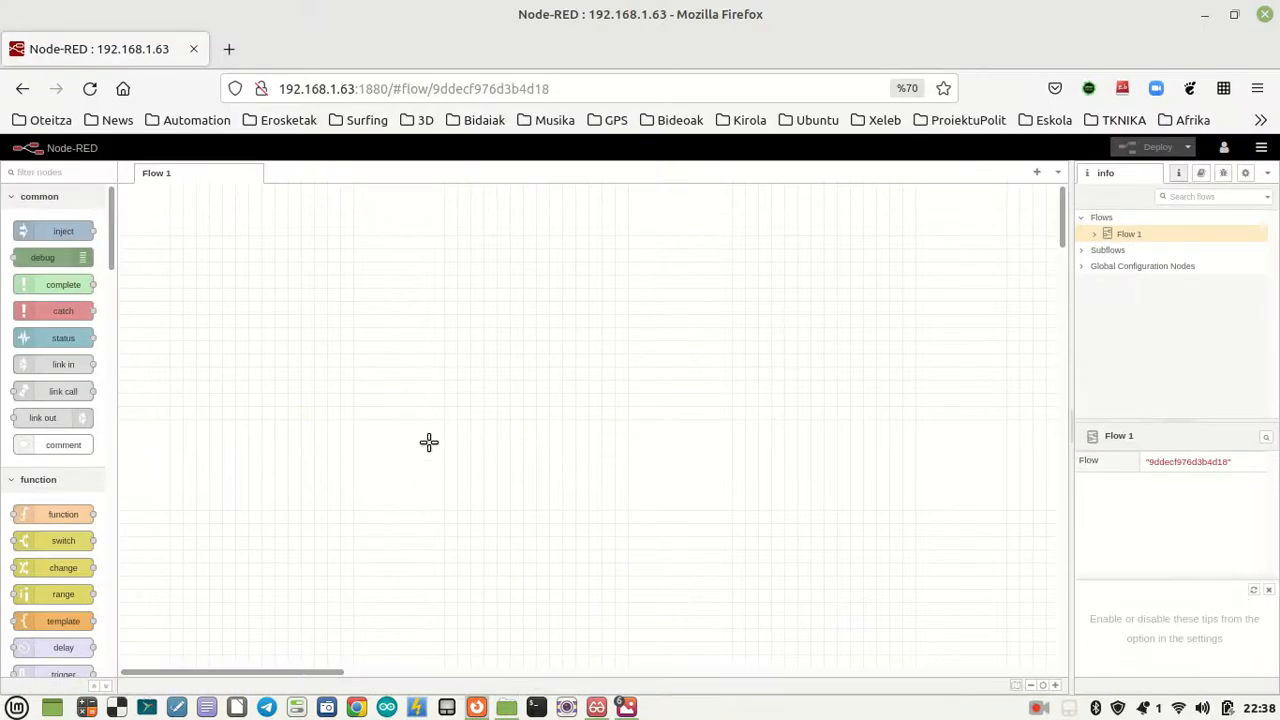
pyautogui.click(1261, 148)
pyautogui.click(1169, 388)
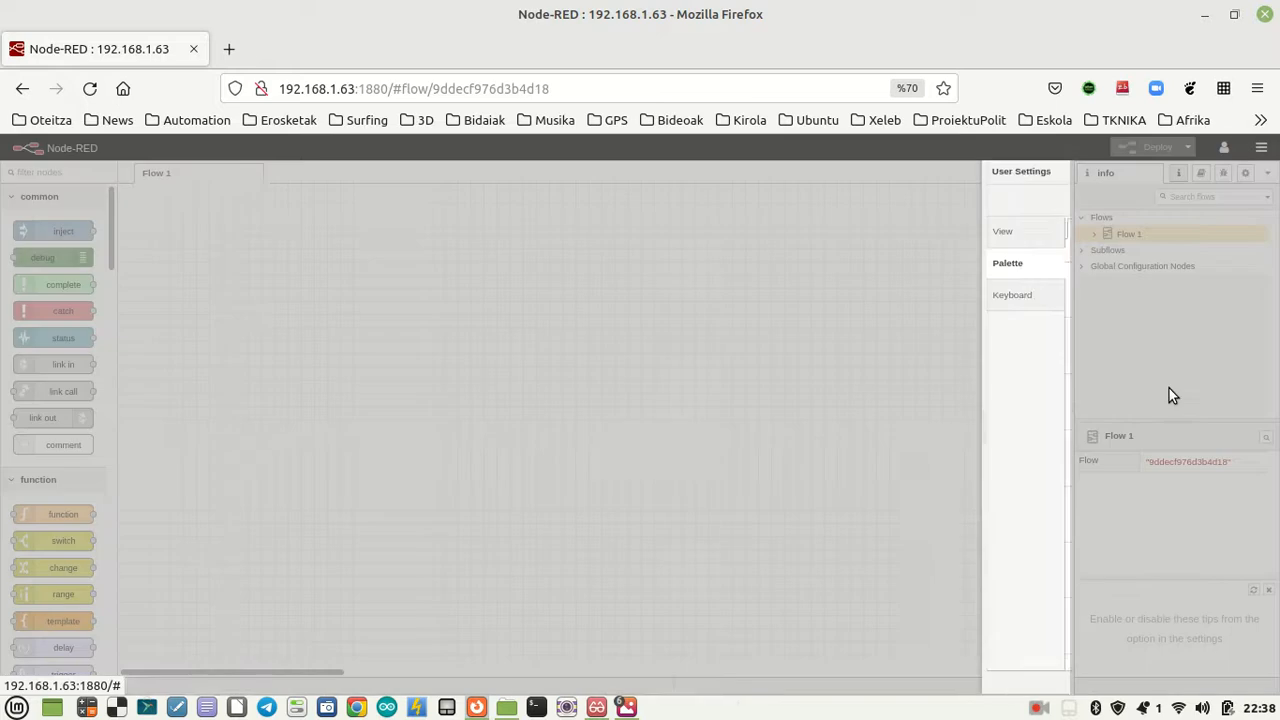
pyautogui.click(862, 229)
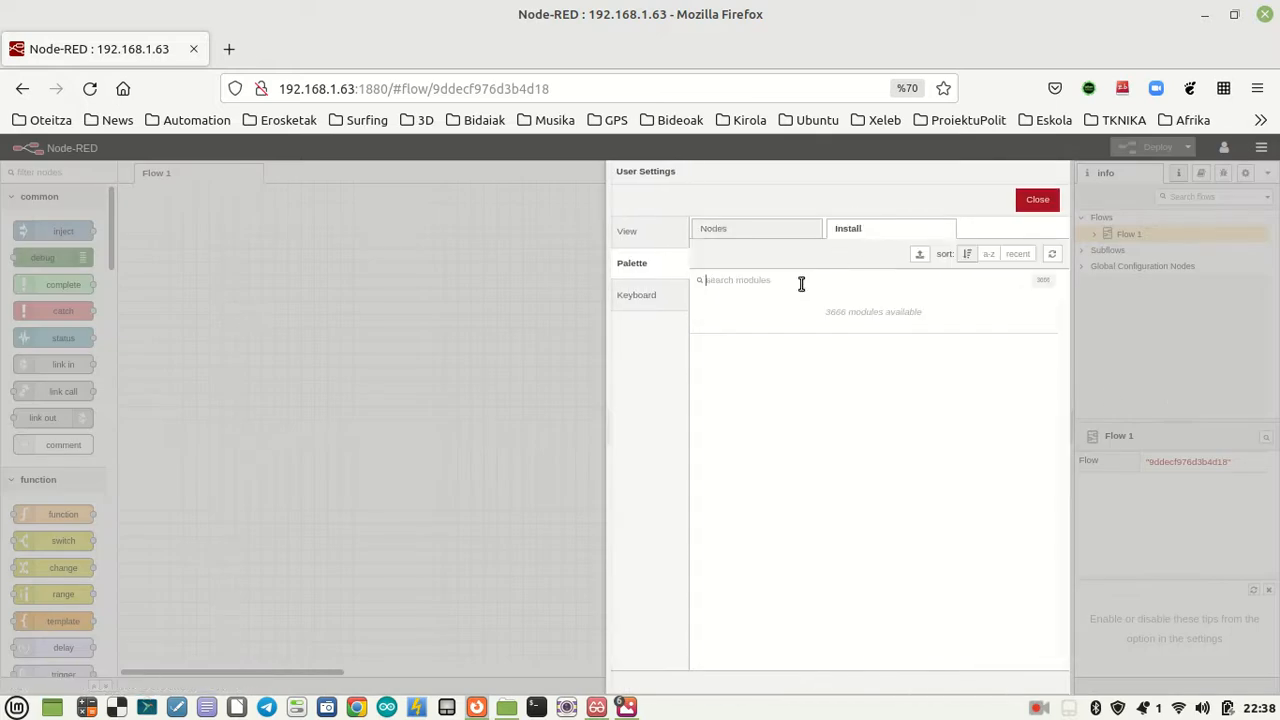
pyautogui.write('s7')
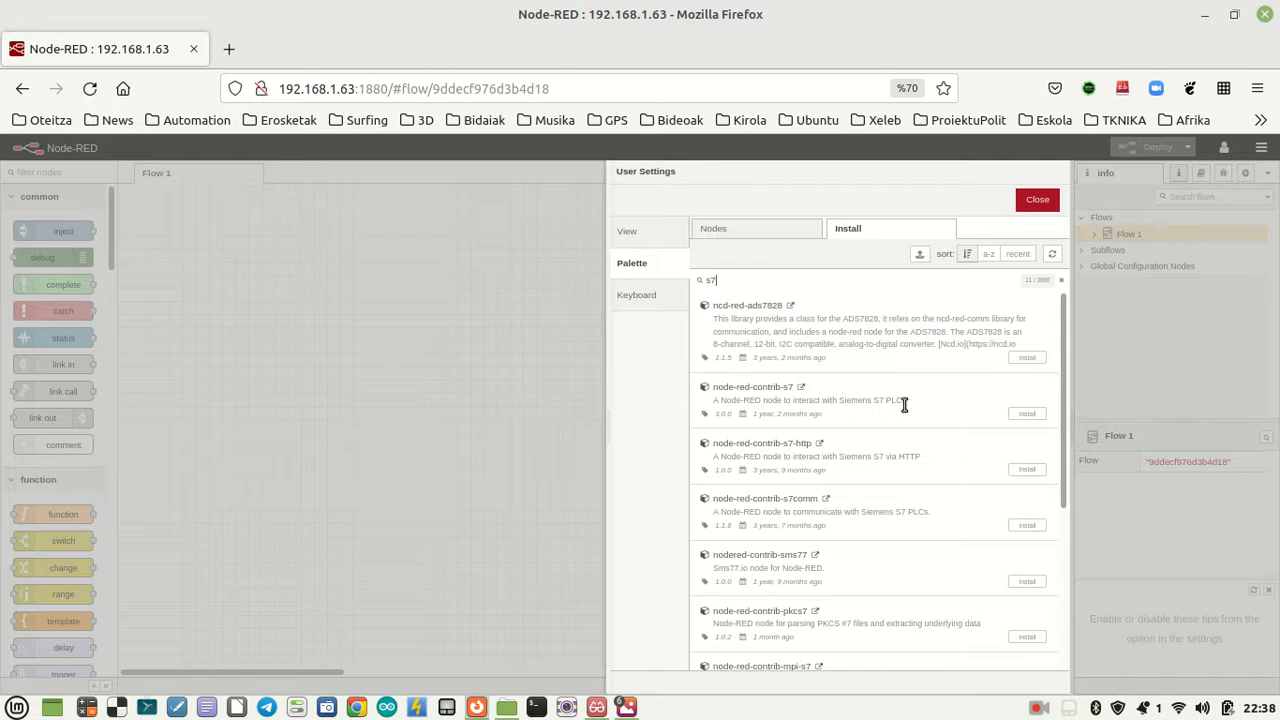
pyautogui.click(1031, 413)
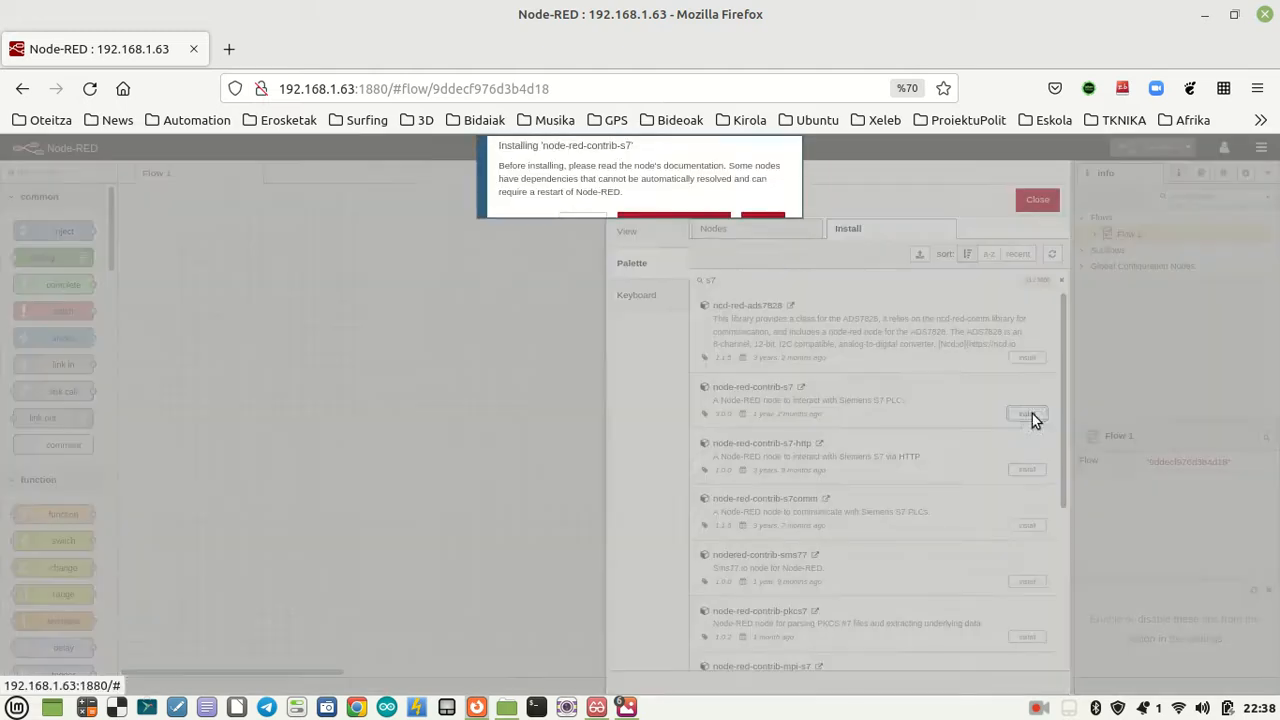
pyautogui.click(763, 224)
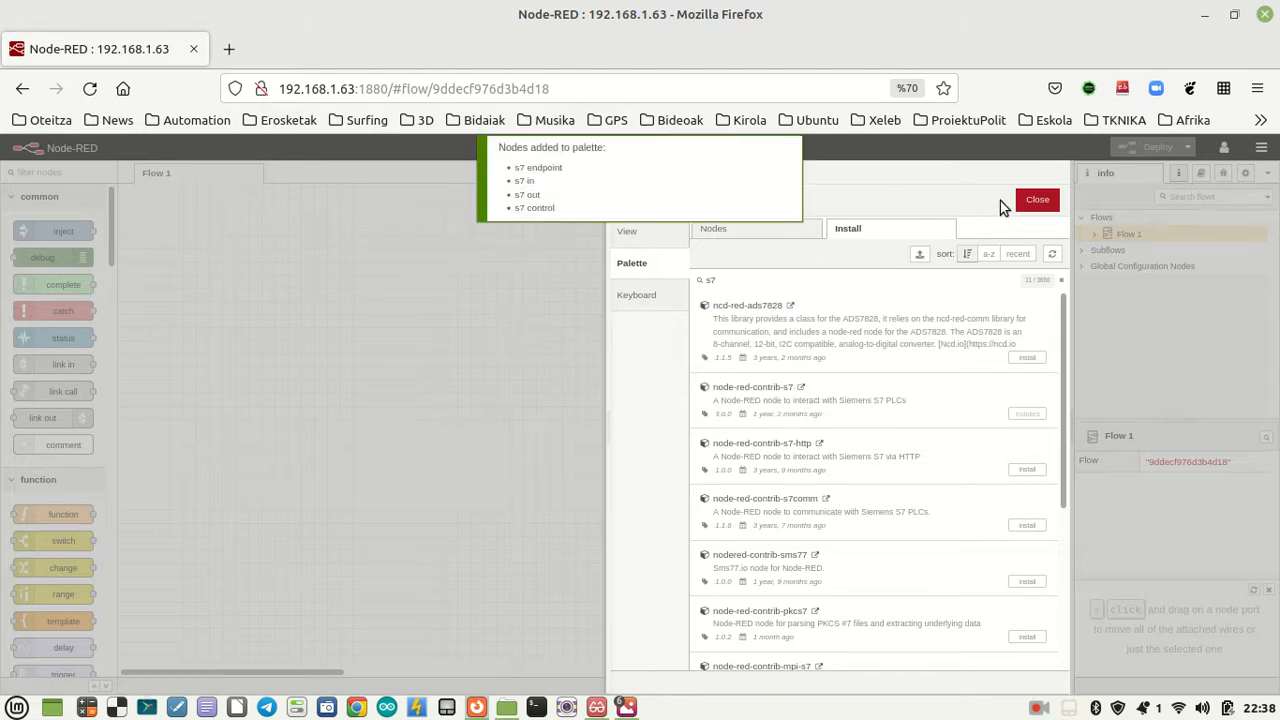
pyautogui.click(1038, 202)
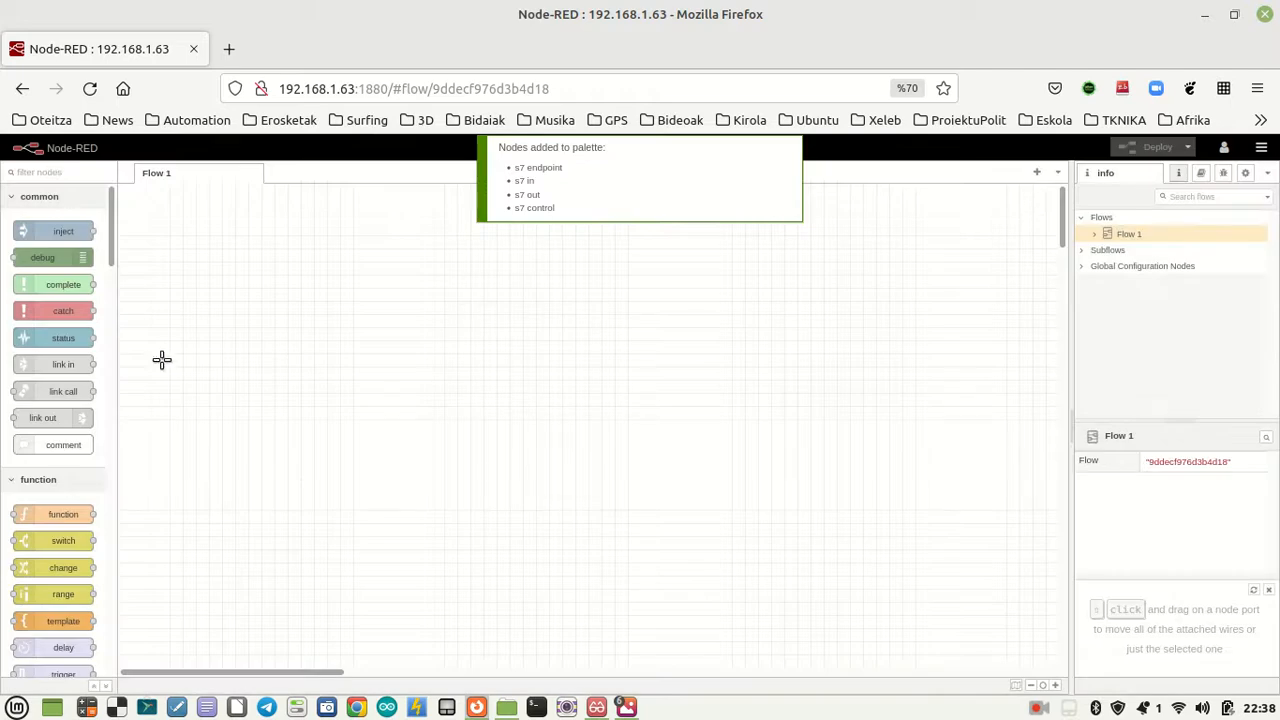
# Step: Add an s7 in node from the plc category to the empty Flow 1 canvas
pyautogui.scroll(-15, 52, 380)
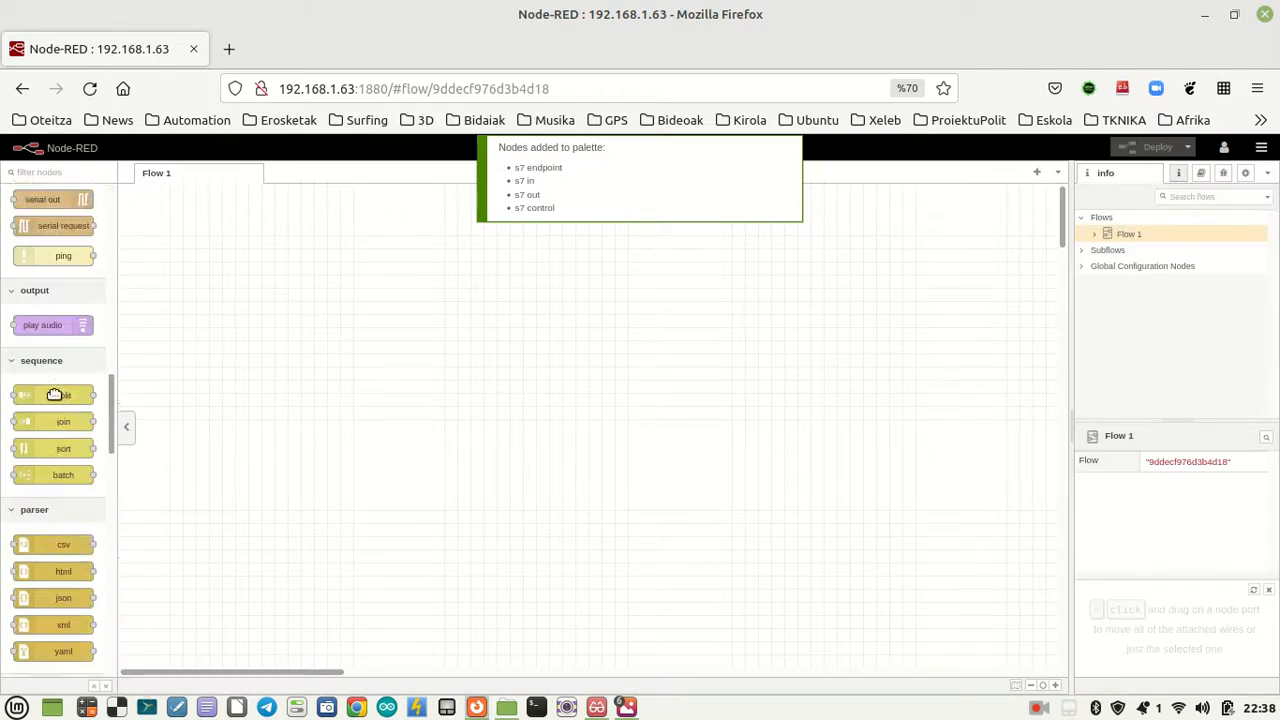
pyautogui.scroll(-10, 54, 395)
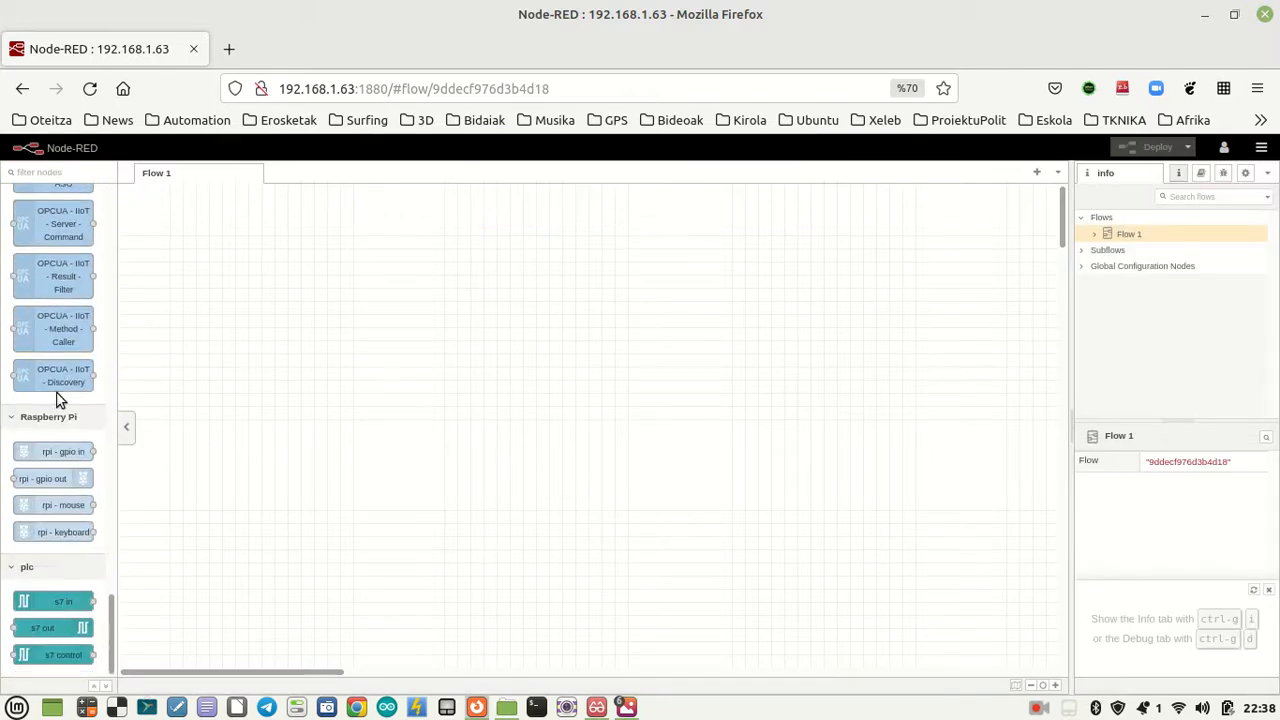
pyautogui.moveTo(50, 603); pyautogui.dragTo(354, 329)
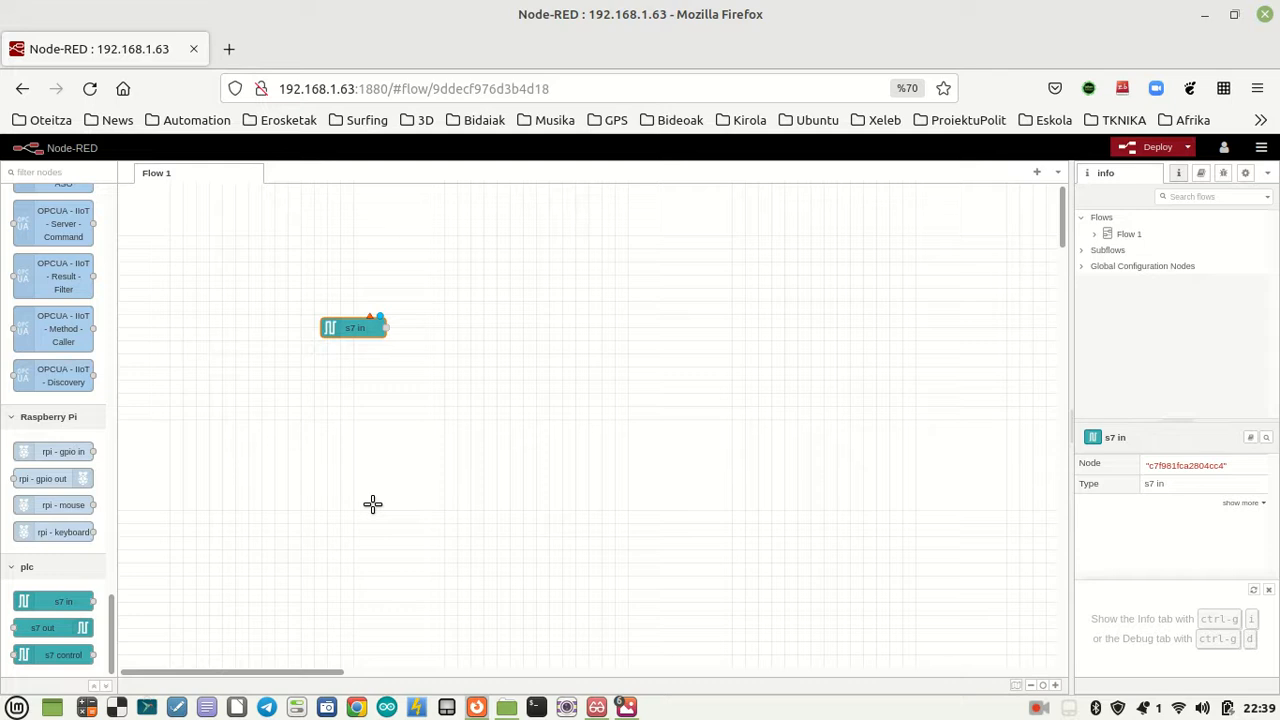
# Step: Start a new s7 endpoint for the s7 in node, with address 192.168.0.1 and slot 1
pyautogui.doubleClick(350, 329)
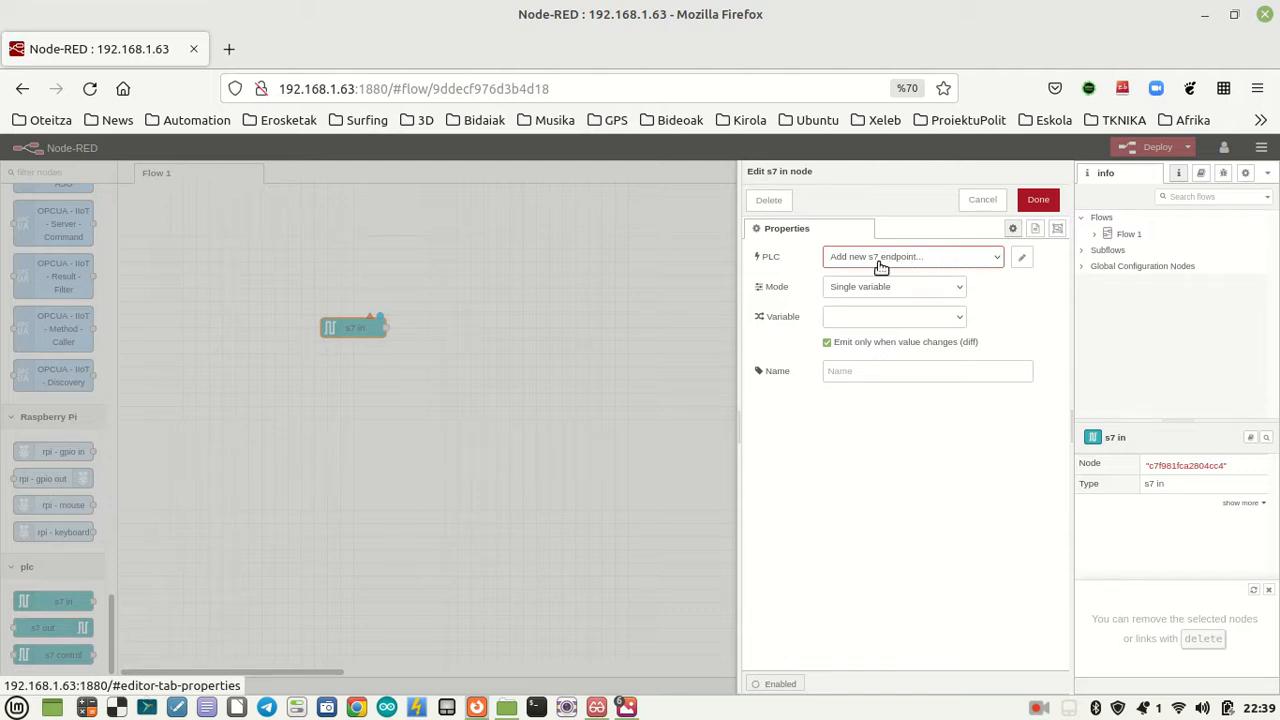
pyautogui.click(1021, 258)
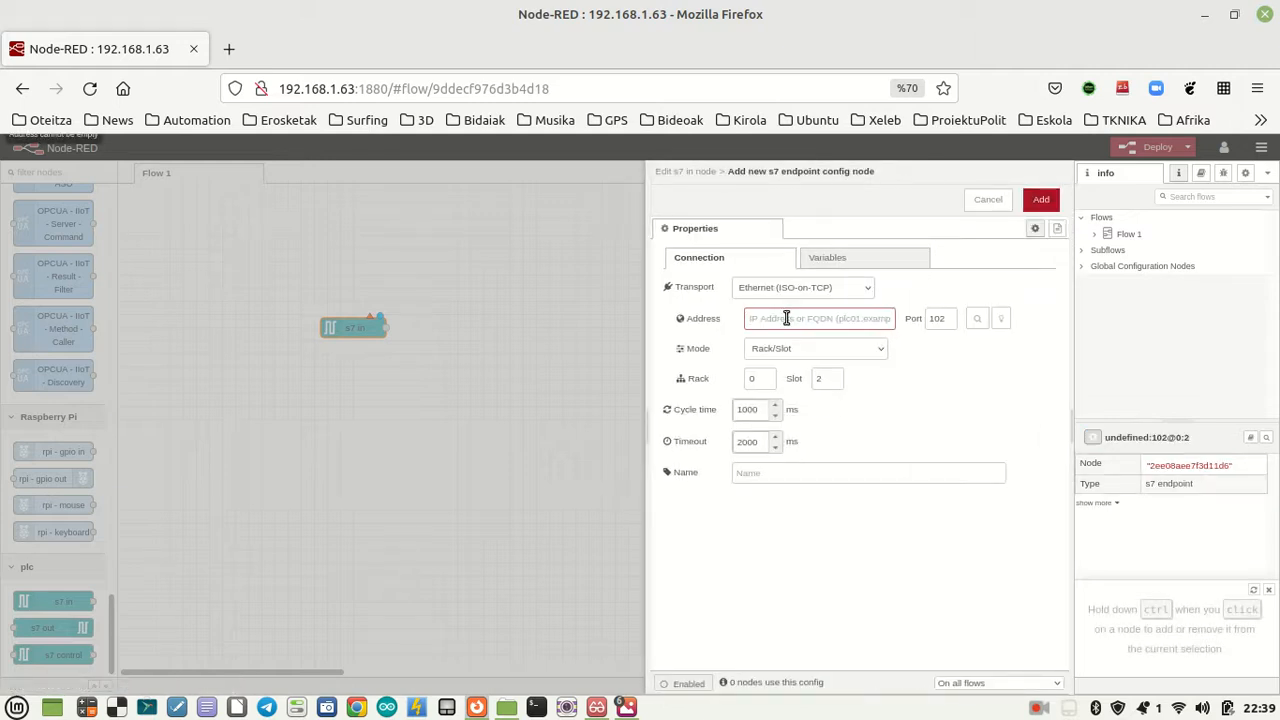
pyautogui.click(786, 318)
pyautogui.write('192.168.0.1')
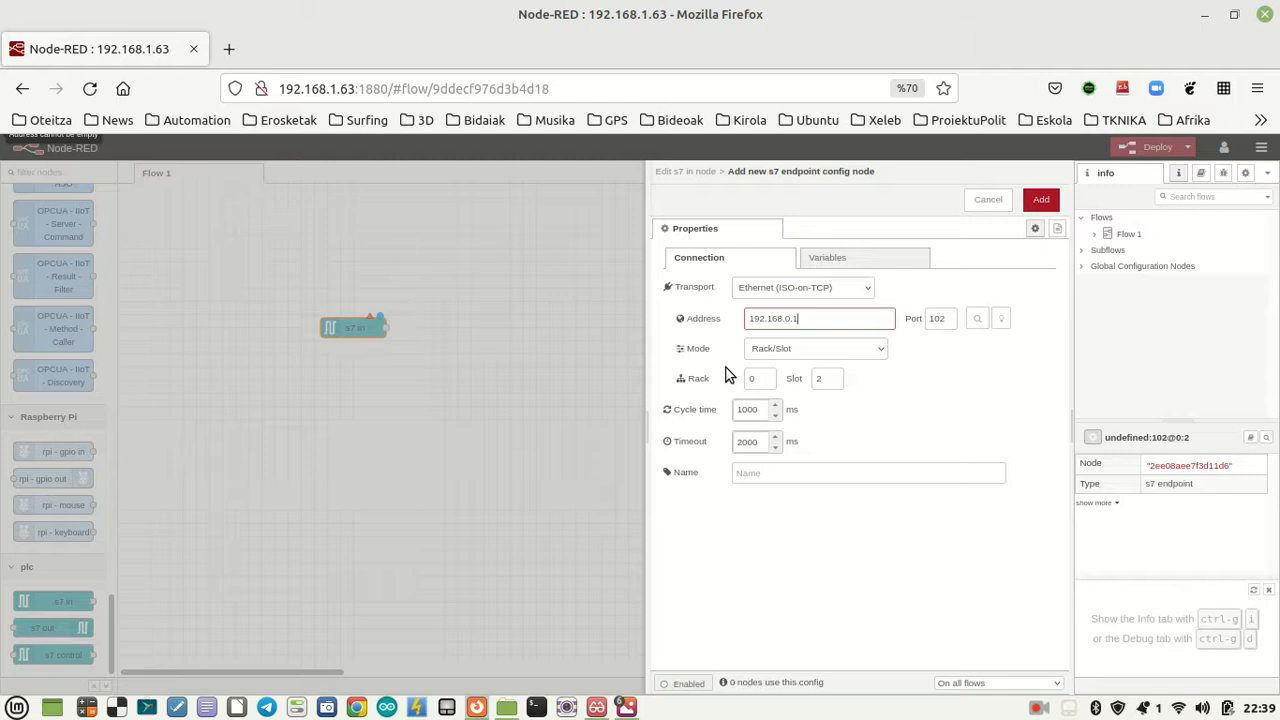
pyautogui.press('BackSpace')
pyautogui.write('1')
pyautogui.click(819, 380)
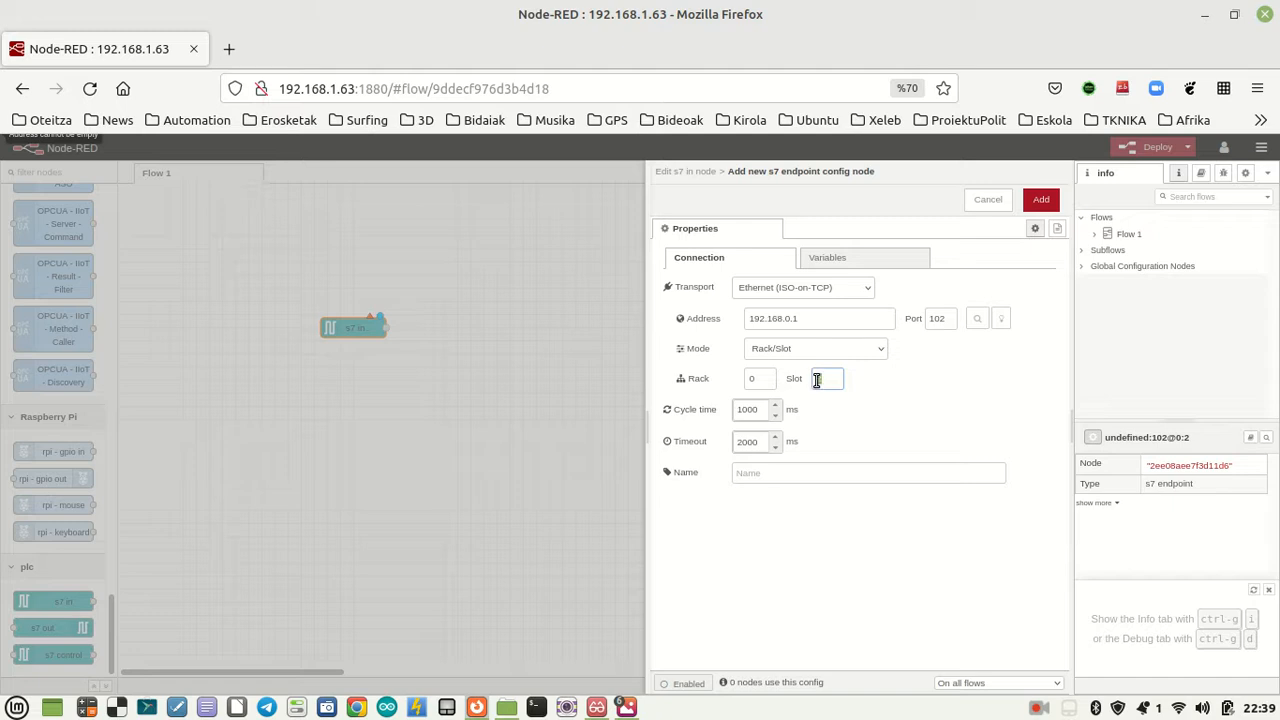
pyautogui.write('1')
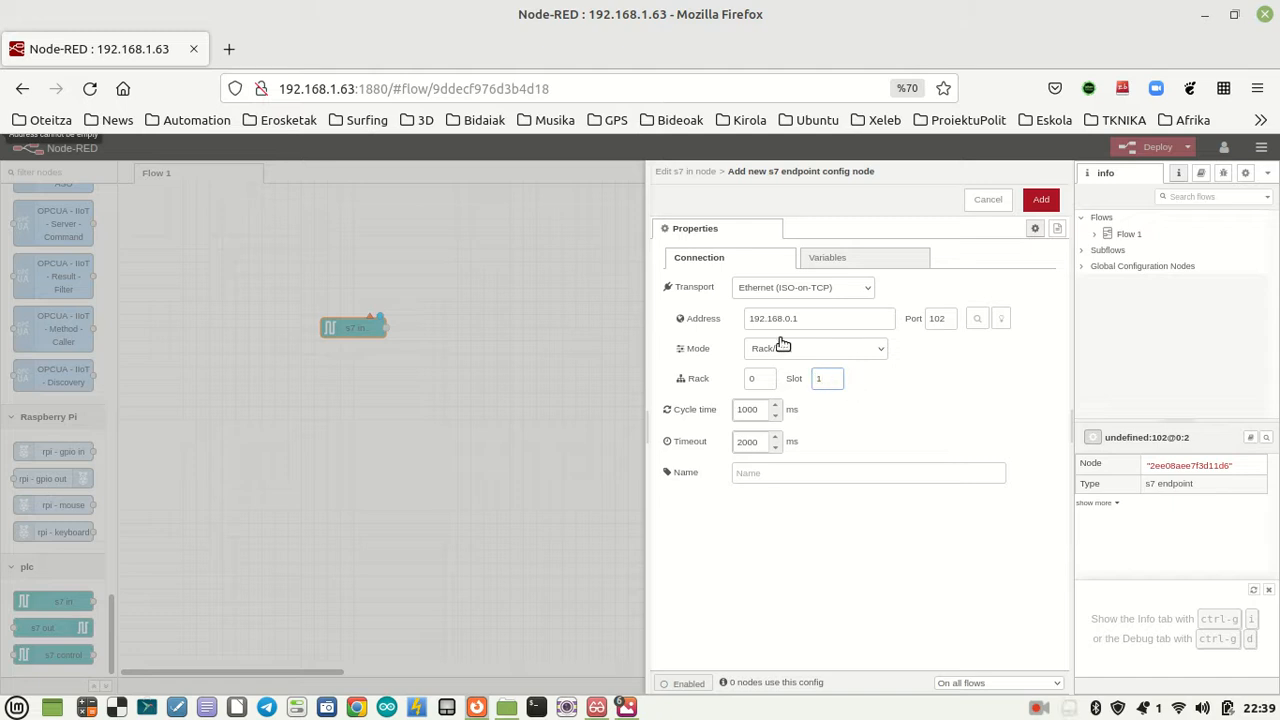
# Step: Define an endpoint variable with address I0.0 and name Sarrera 01, and add the endpoint to the s7 in node
pyautogui.click(838, 261)
pyautogui.click(707, 316)
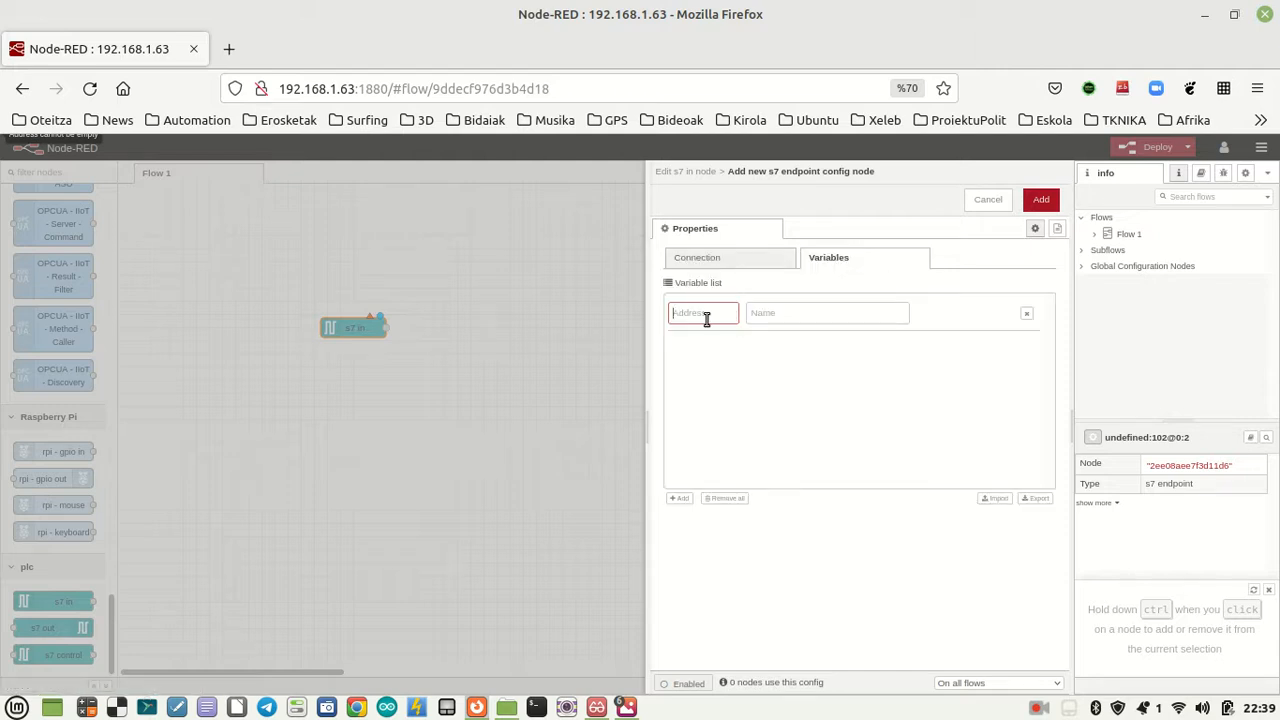
pyautogui.write('I0')
pyautogui.click(775, 314)
pyautogui.write('Sa')
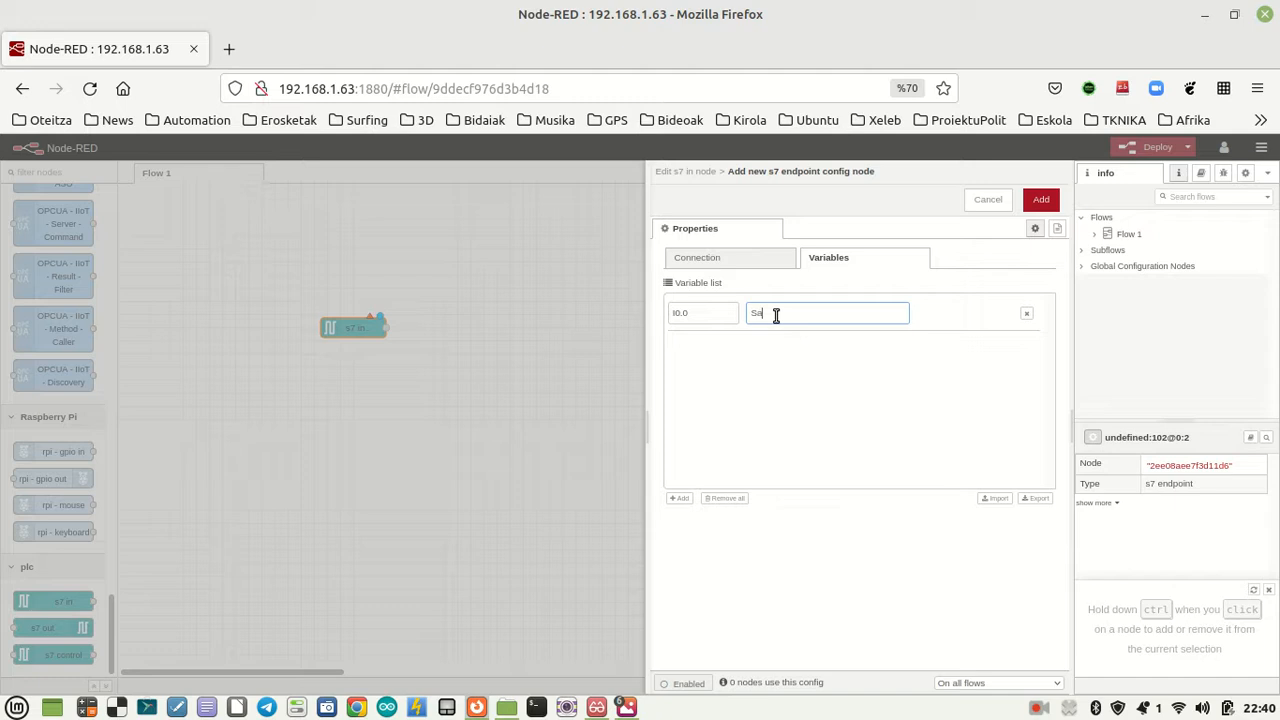
pyautogui.write('rrera 01')
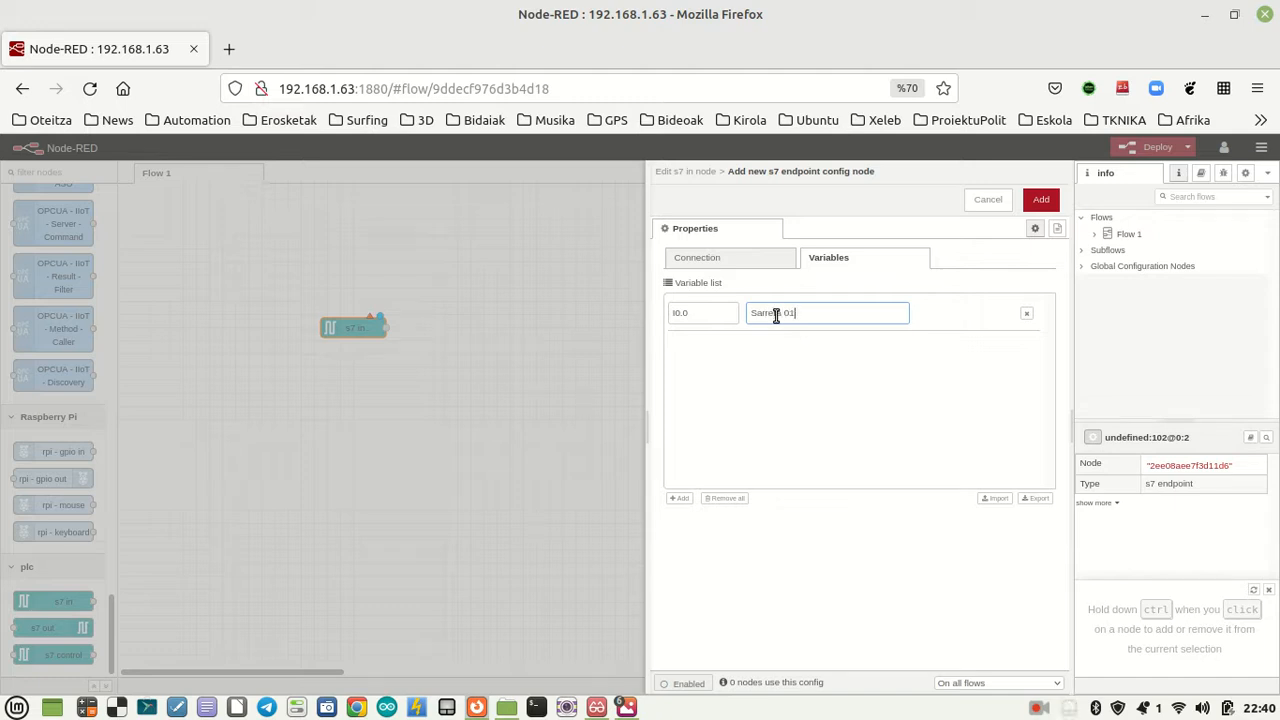
pyautogui.click(1049, 205)
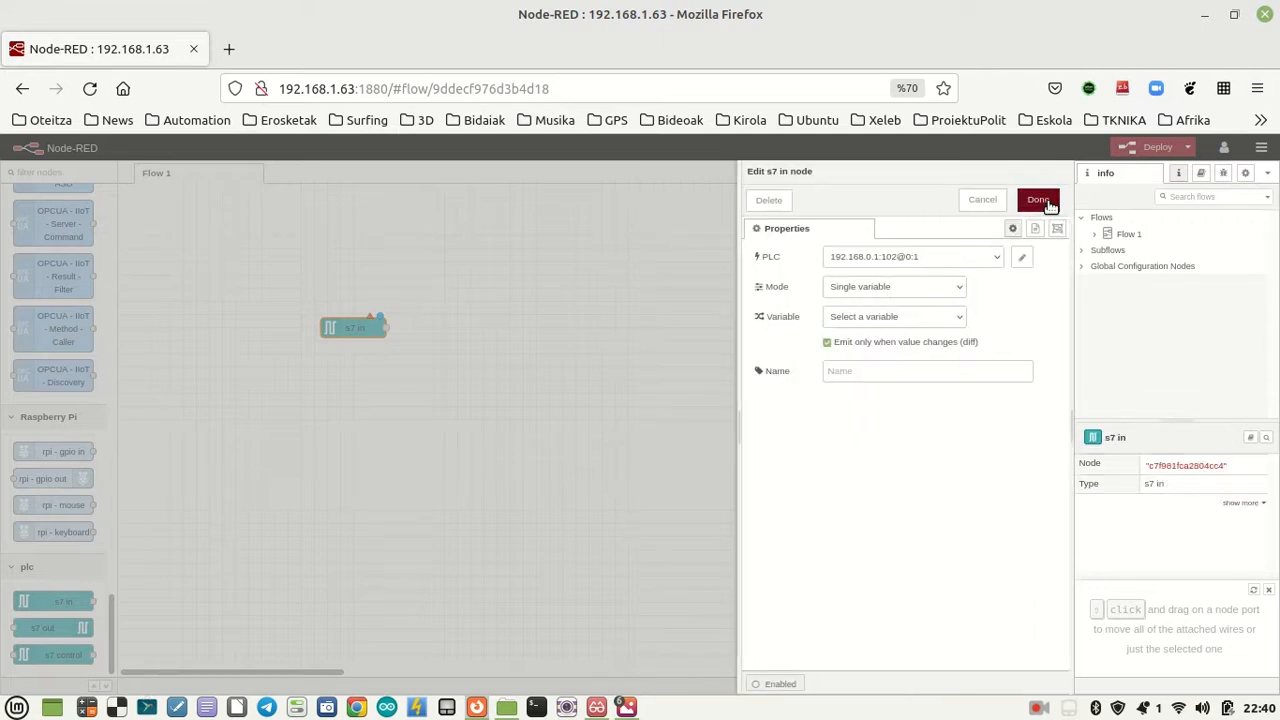
# Step: Read the s7 in node's help on its outputs and the available variable reading modes
pyautogui.click(1202, 175)
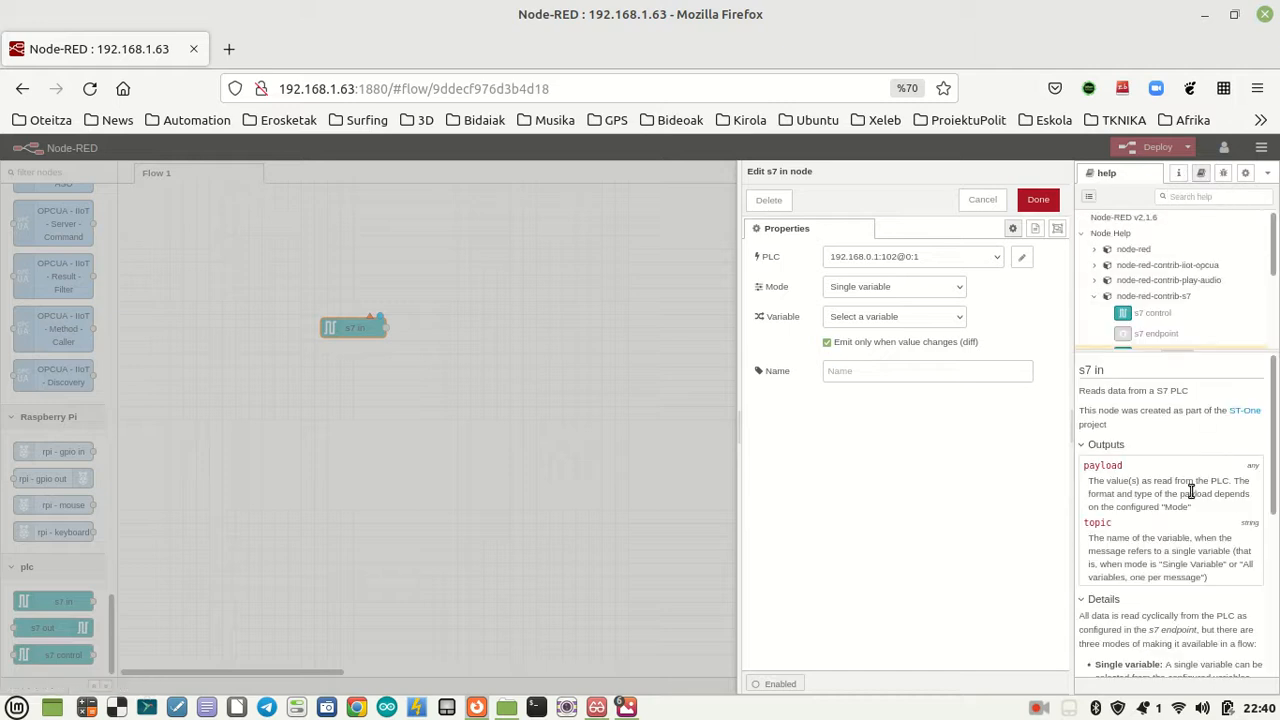
pyautogui.scroll(-5, 1190, 490)
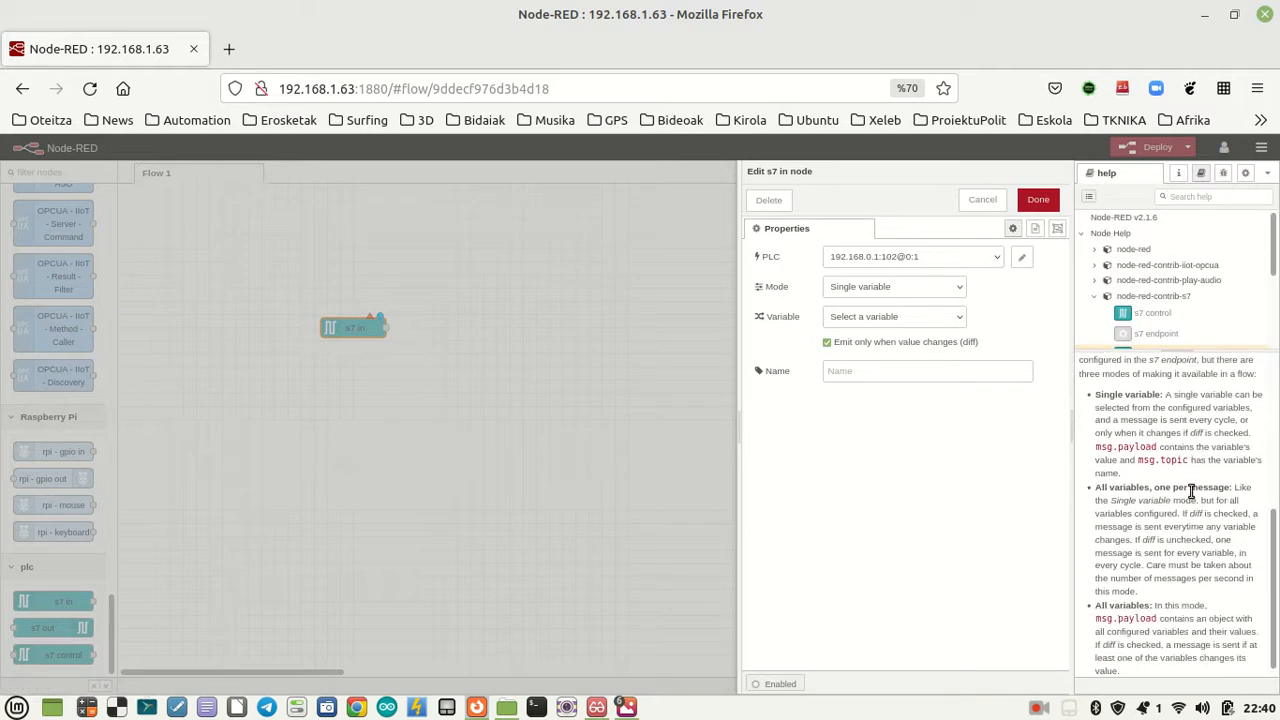
pyautogui.scroll(5, 1192, 490)
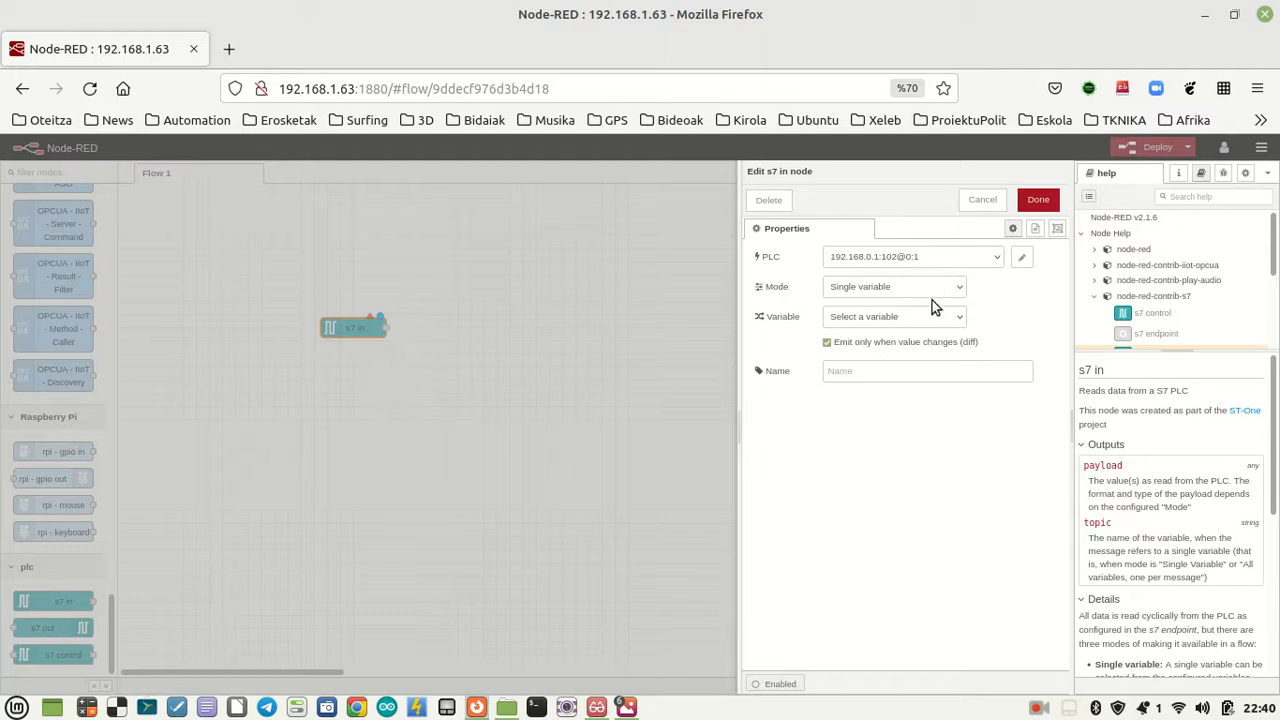
# Step: Add a variable with address I0.7 and name Sarrera 08 to the s7 endpoint's variable list
pyautogui.click(1019, 257)
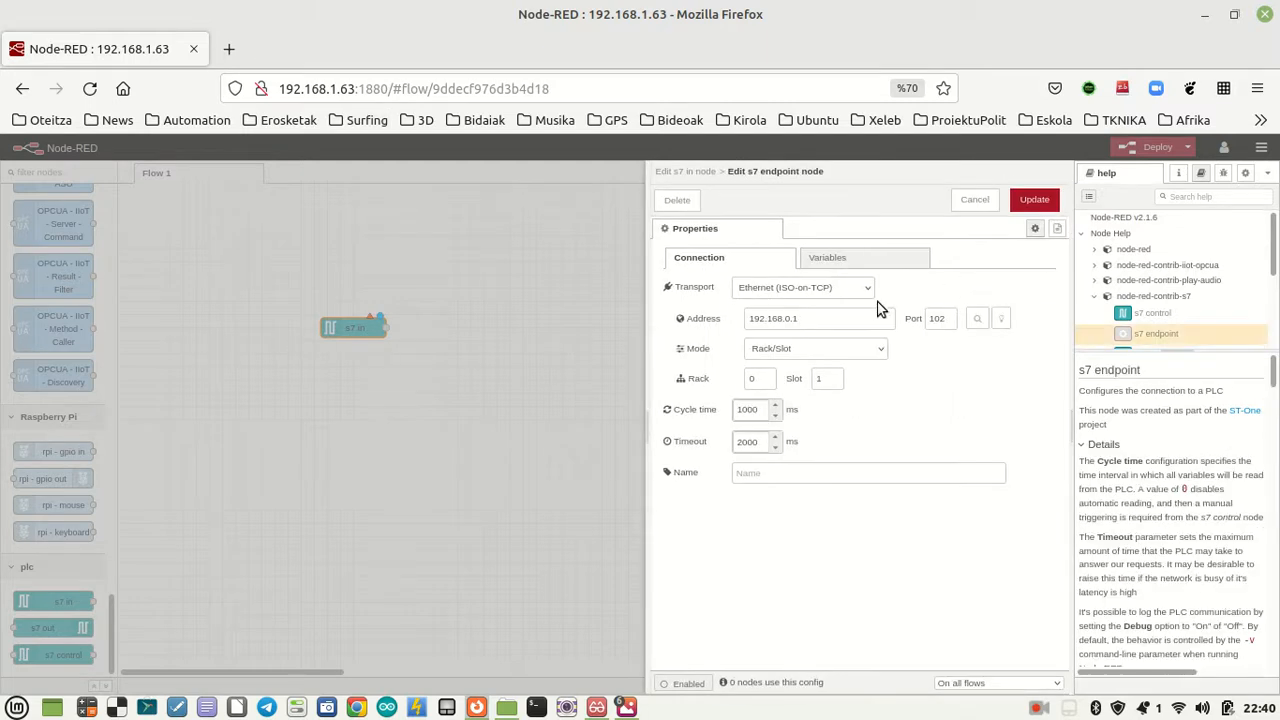
pyautogui.click(836, 259)
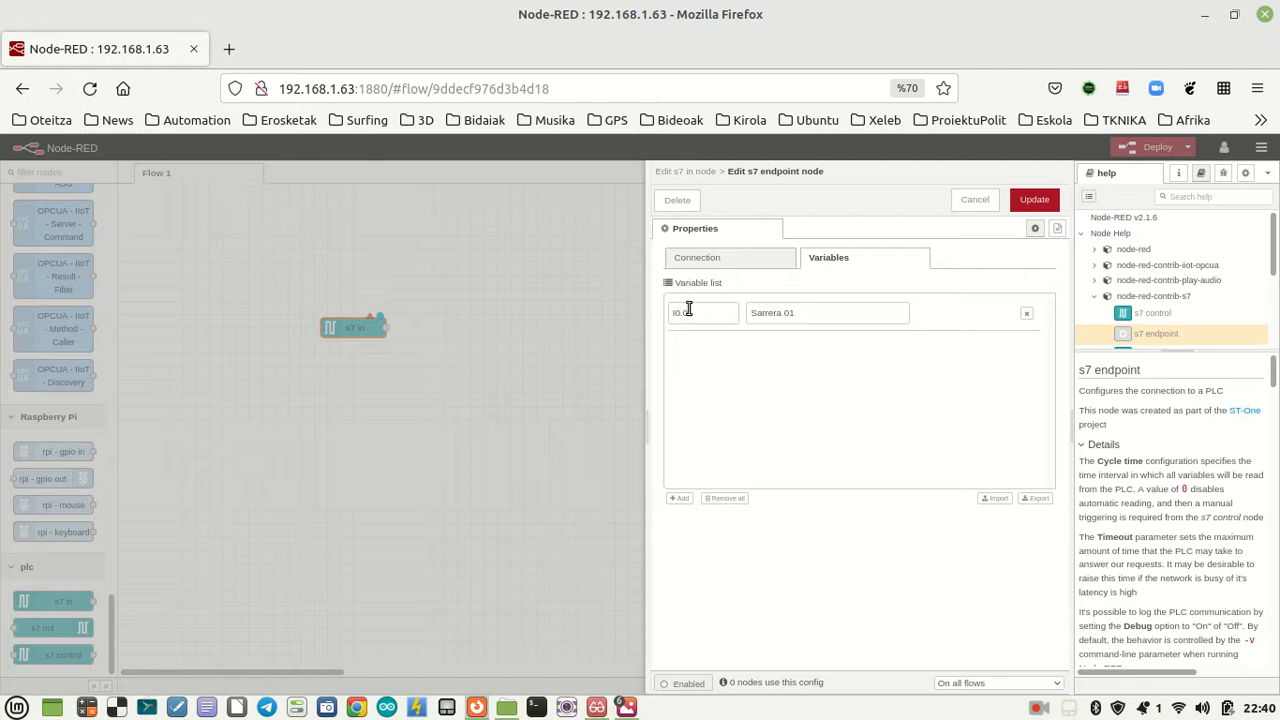
pyautogui.click(681, 498)
pyautogui.click(691, 348)
pyautogui.write('I0.7')
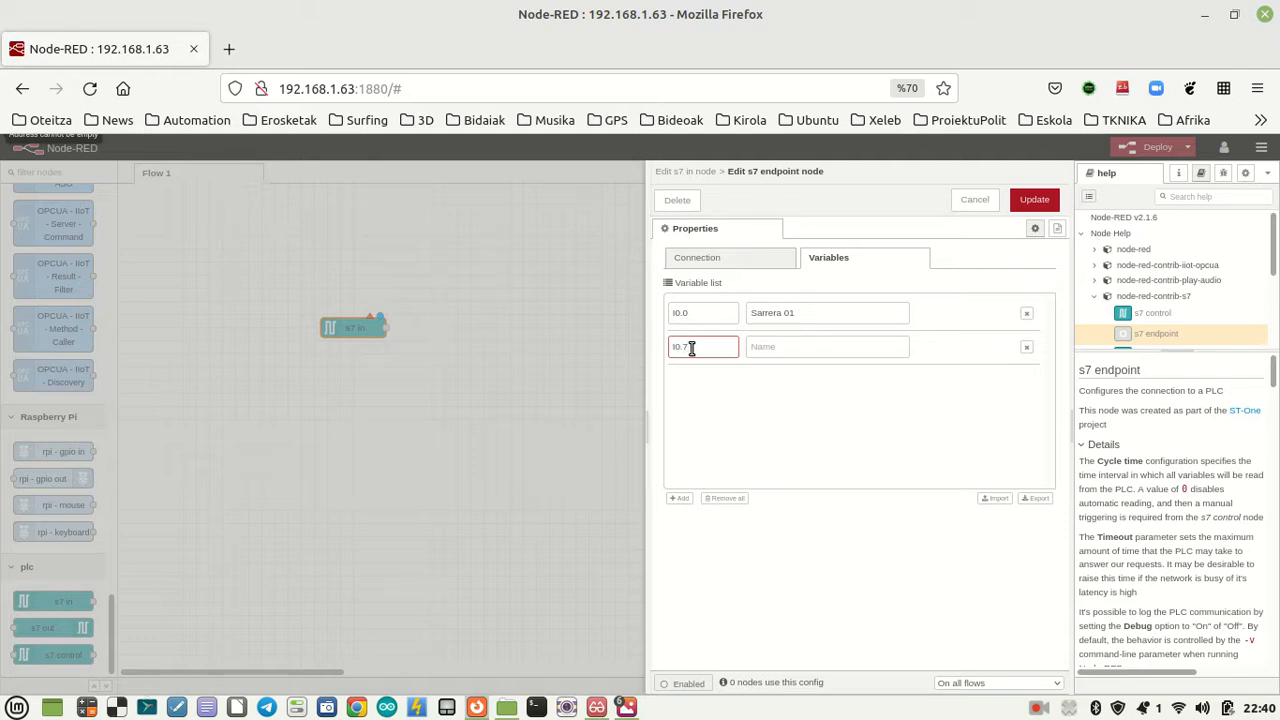
pyautogui.click(780, 348)
pyautogui.write('Sarrera 08')
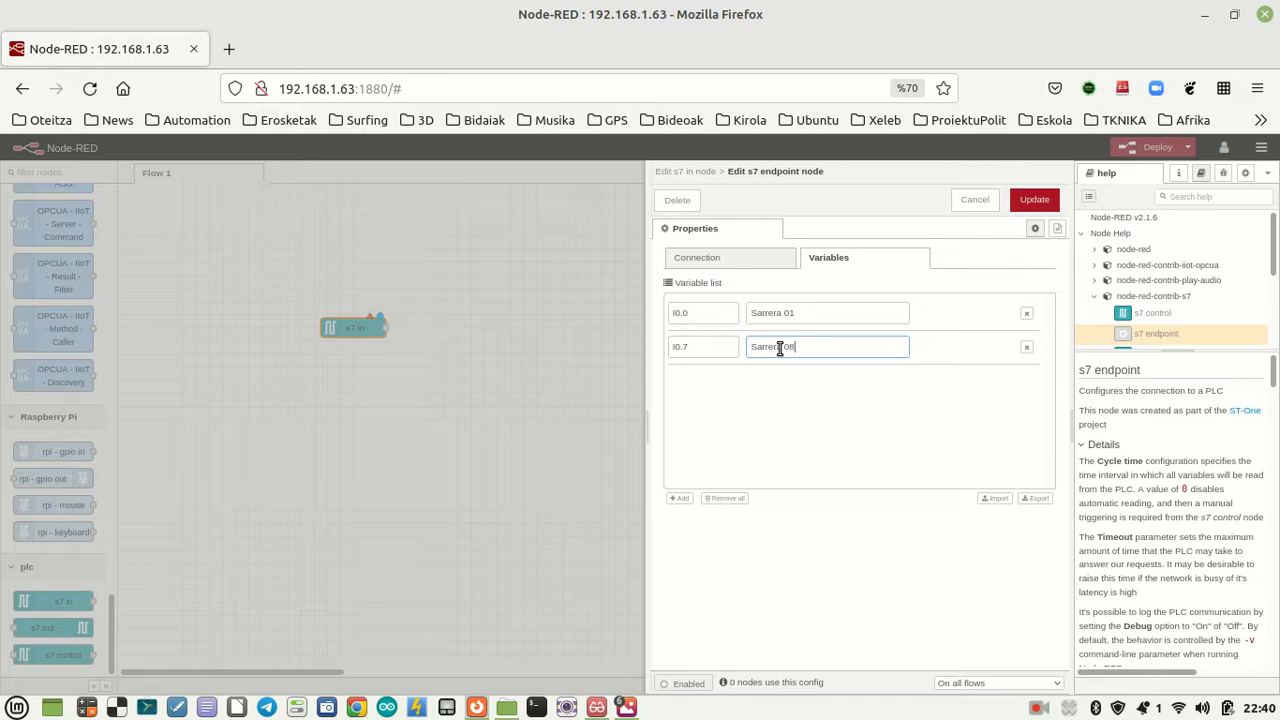
# Step: Add a variable with address Q0.0 and name Irteera 01, and update the s7 endpoint
pyautogui.click(680, 498)
pyautogui.click(704, 389)
pyautogui.write('Q0.0')
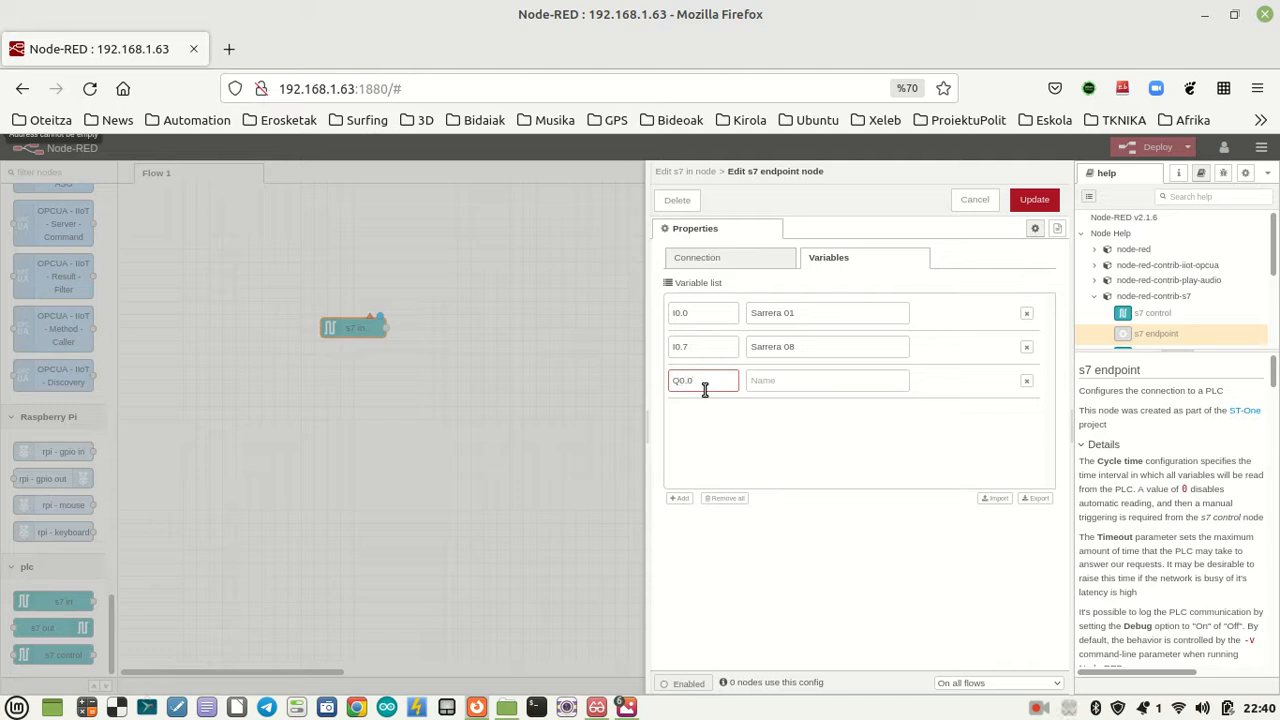
pyautogui.click(765, 387)
pyautogui.write('I')
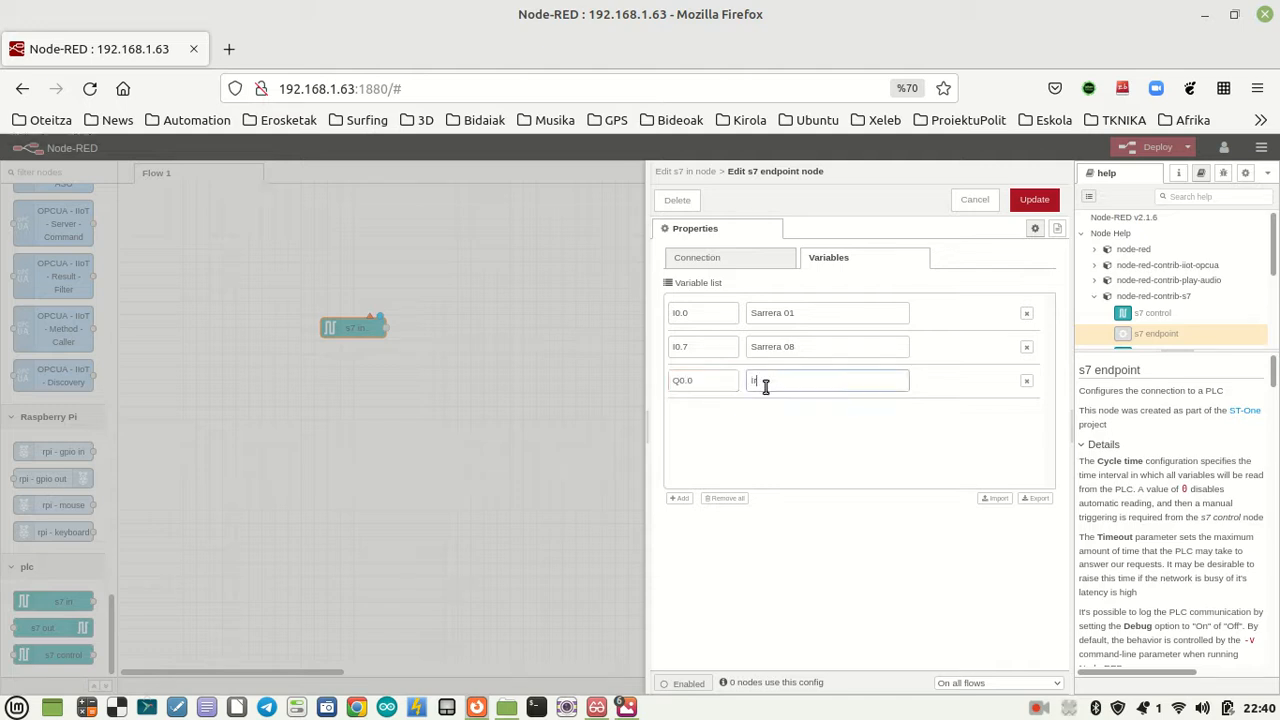
pyautogui.write('rteera 01')
pyautogui.click(1034, 199)
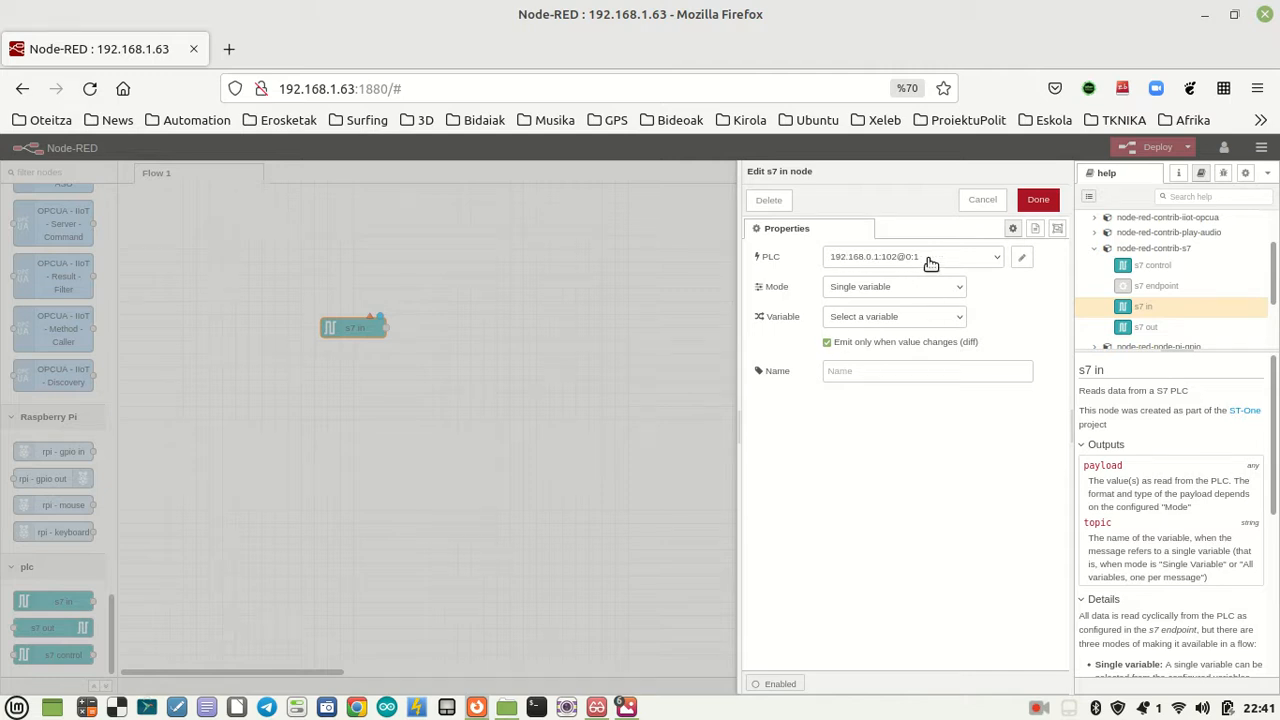
# Step: Set the s7 in node to read the variable Sarrera 01 and apply its properties
pyautogui.click(863, 320)
pyautogui.click(858, 341)
pyautogui.click(1037, 200)
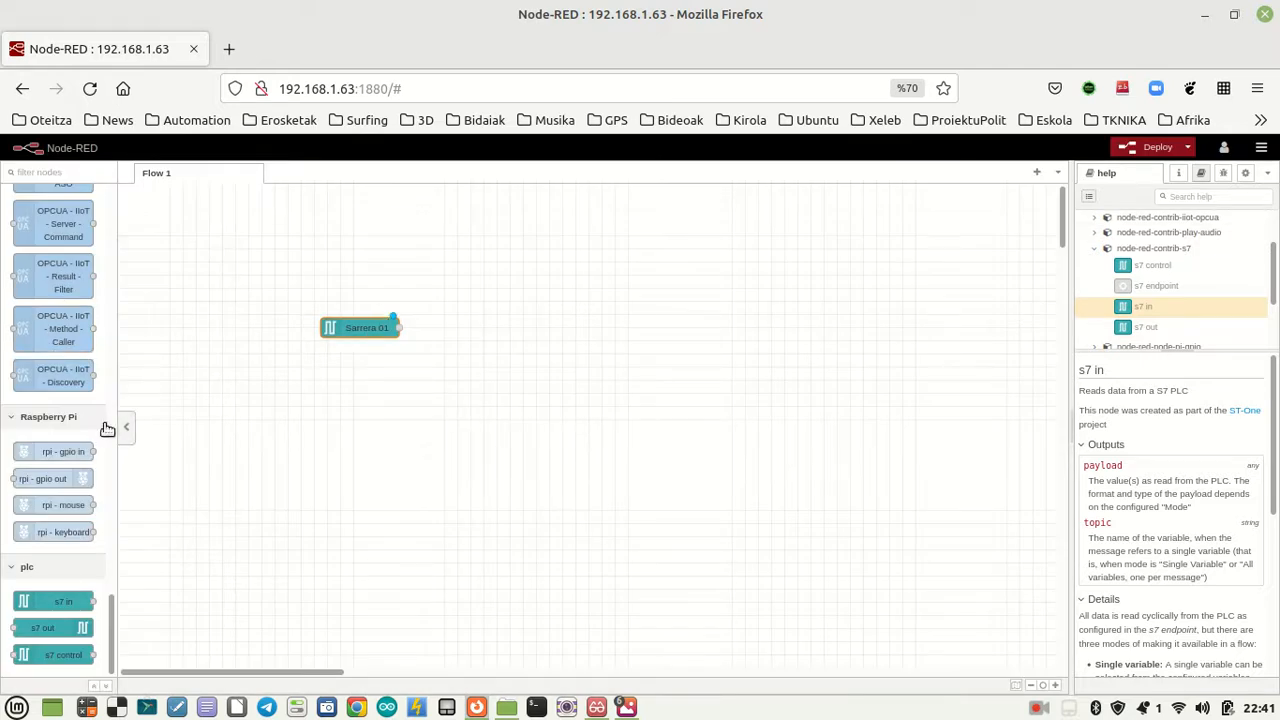
# Step: Wire a new debug node to the Sarrera 01 node, and deploy the flow to monitor its debug messages
pyautogui.scroll(8, 51, 334)
pyautogui.scroll(15, 34, 297)
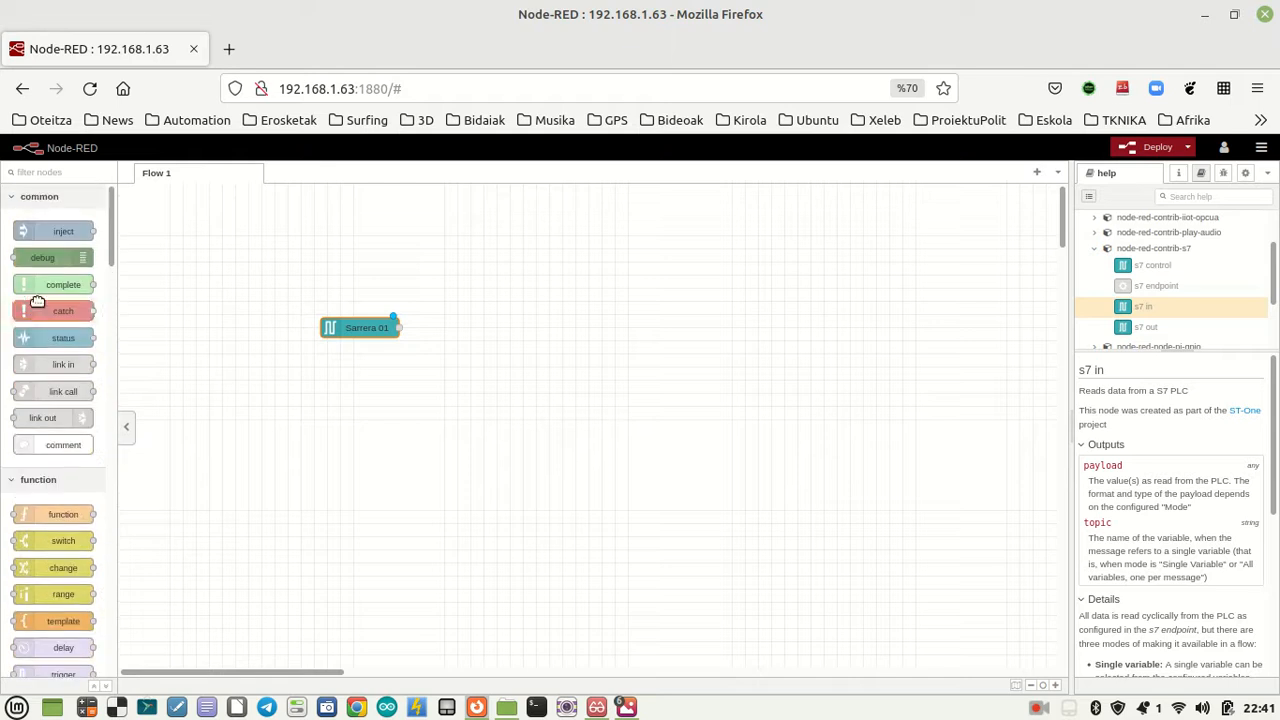
pyautogui.moveTo(45, 252); pyautogui.dragTo(491, 320)
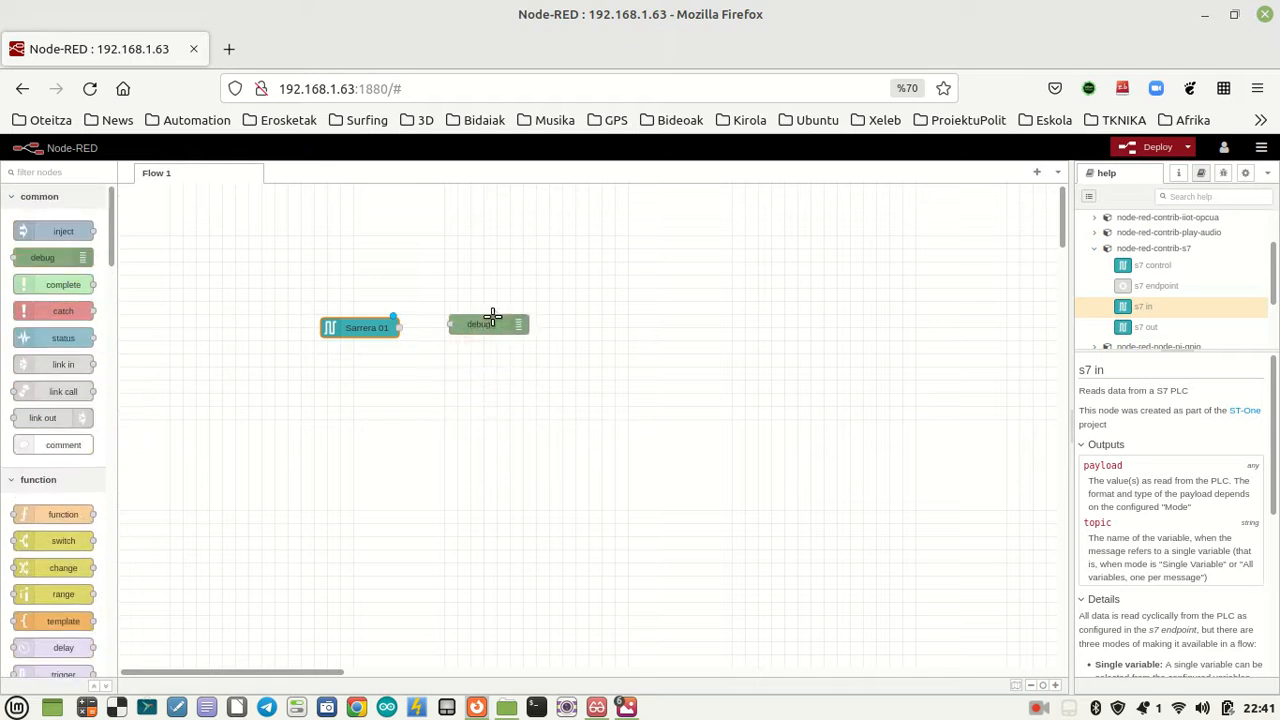
pyautogui.moveTo(400, 327); pyautogui.dragTo(454, 329)
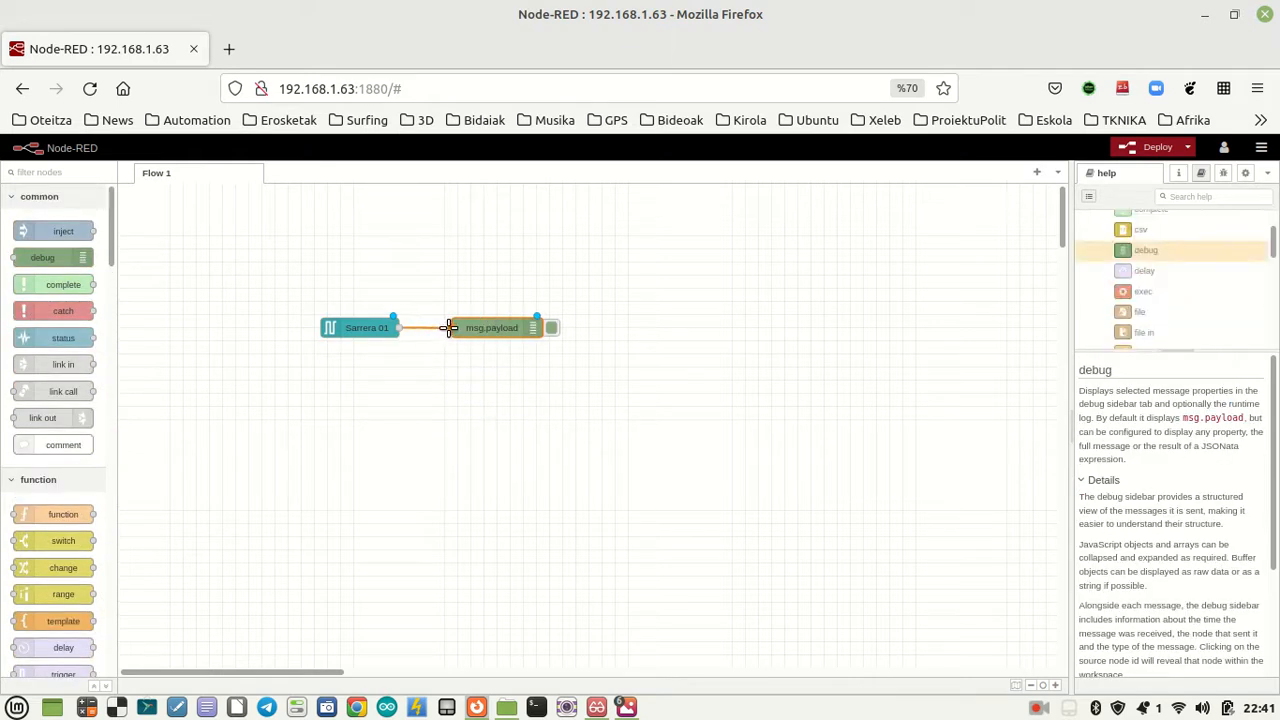
pyautogui.click(1157, 147)
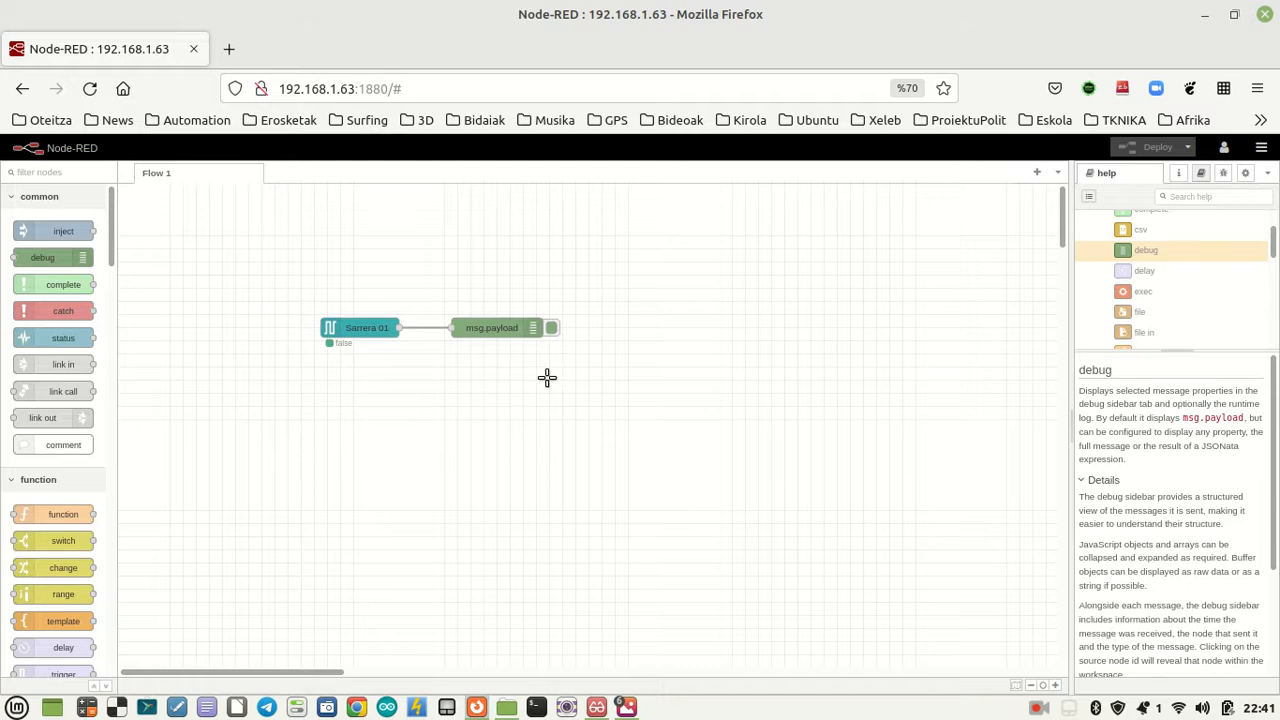
pyautogui.click(1223, 173)
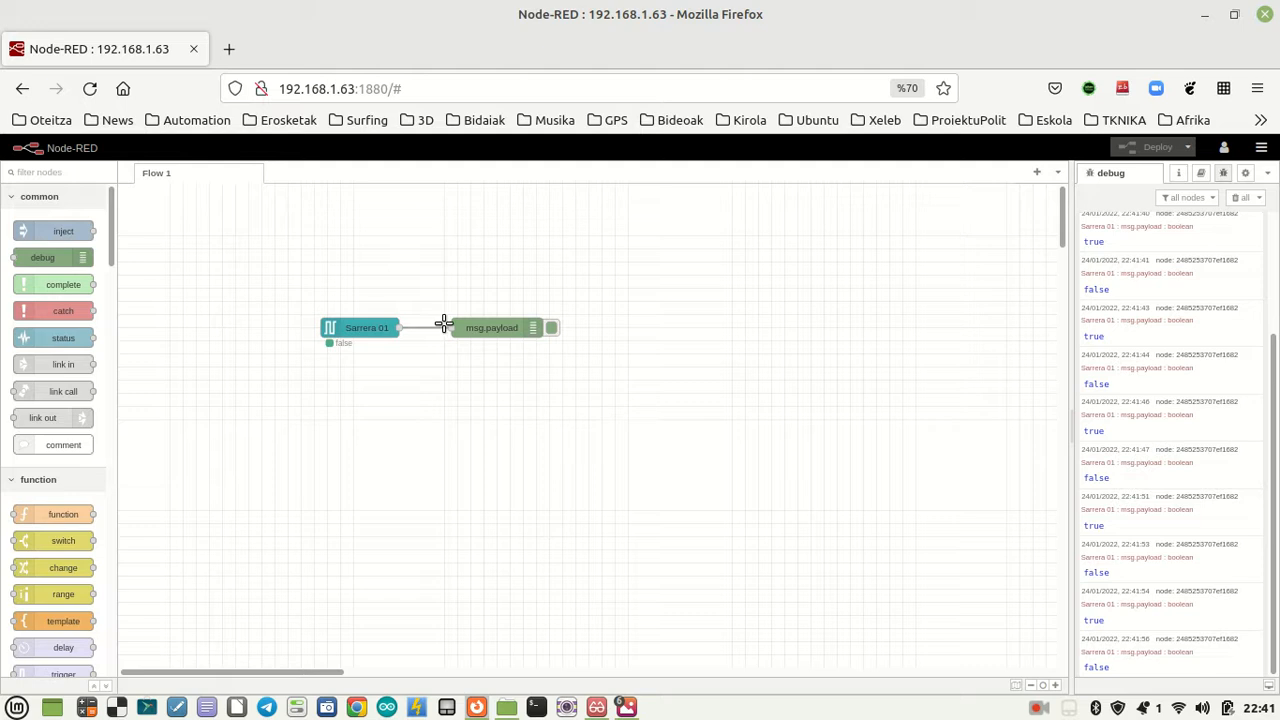
# Step: Delete the debug node connected to Sarrera 01 from the flow
pyautogui.press('Delete')
pyautogui.click(487, 327)
pyautogui.press('Delete')
# Step: Copy the Sarrera 01 node and paste two copies of it, stacked below the original
pyautogui.click(368, 331)
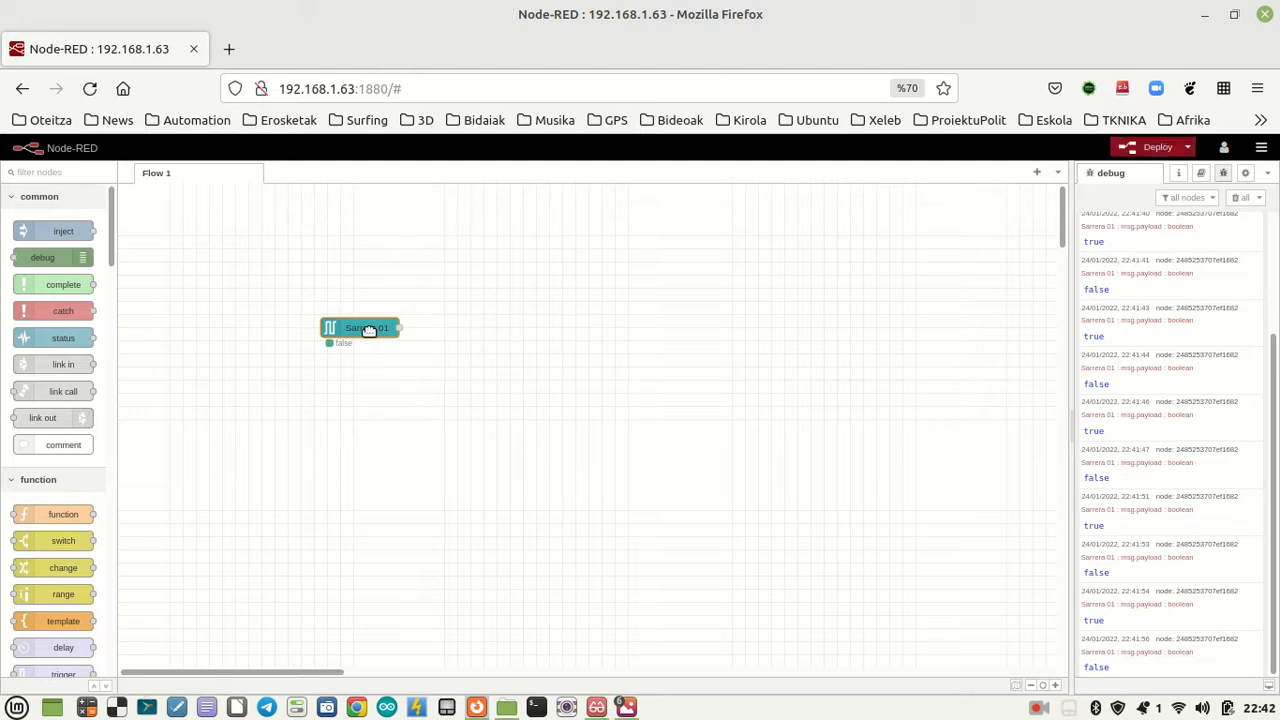
pyautogui.hotkey('ctrl', 'c')
pyautogui.hotkey('ctrl', 'v')
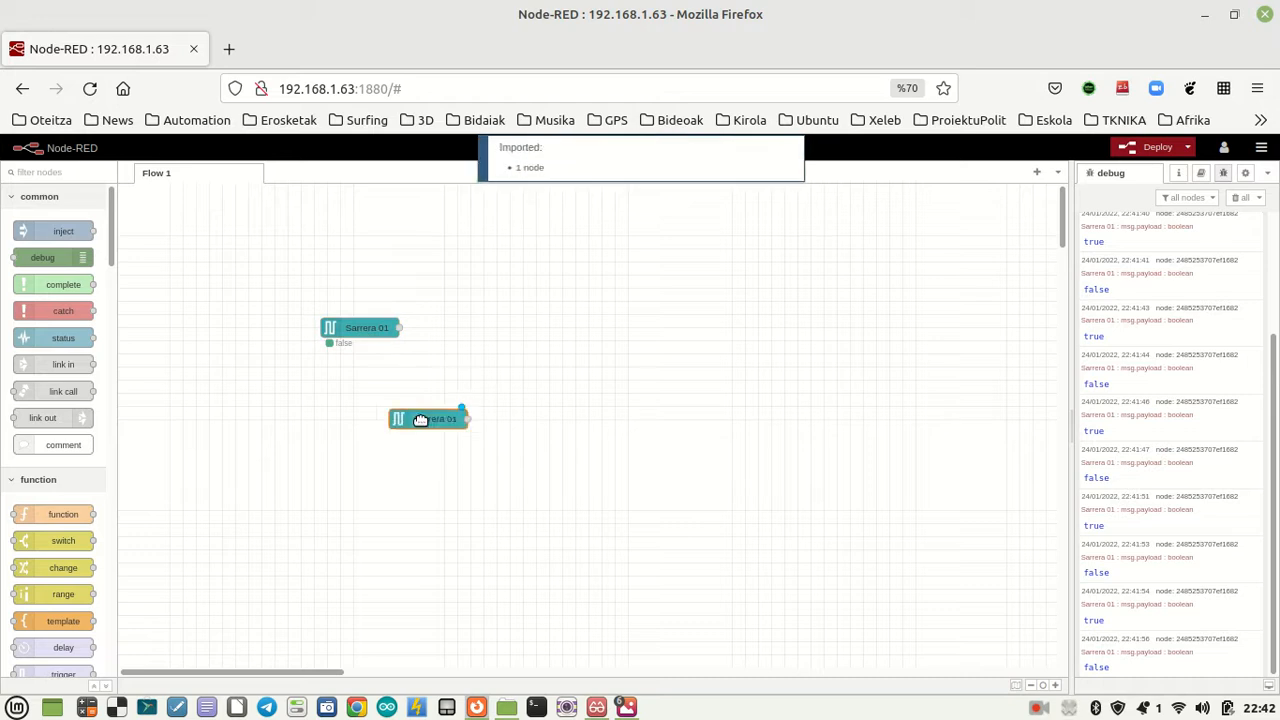
pyautogui.click(360, 386)
pyautogui.hotkey('ctrl', 'v')
pyautogui.click(357, 434)
# Step: Set the variable of the middle s7 in node to Sarrera 08
pyautogui.click(360, 381)
pyautogui.doubleClick(360, 380)
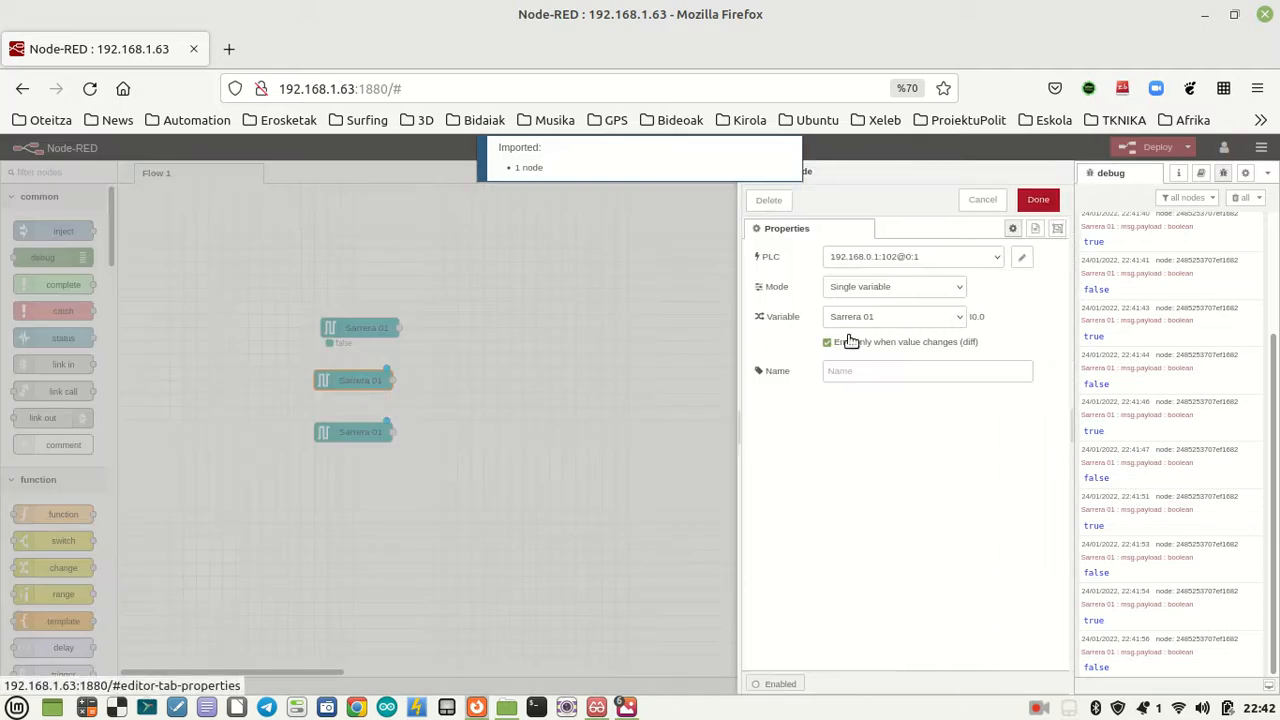
pyautogui.click(885, 322)
pyautogui.click(877, 361)
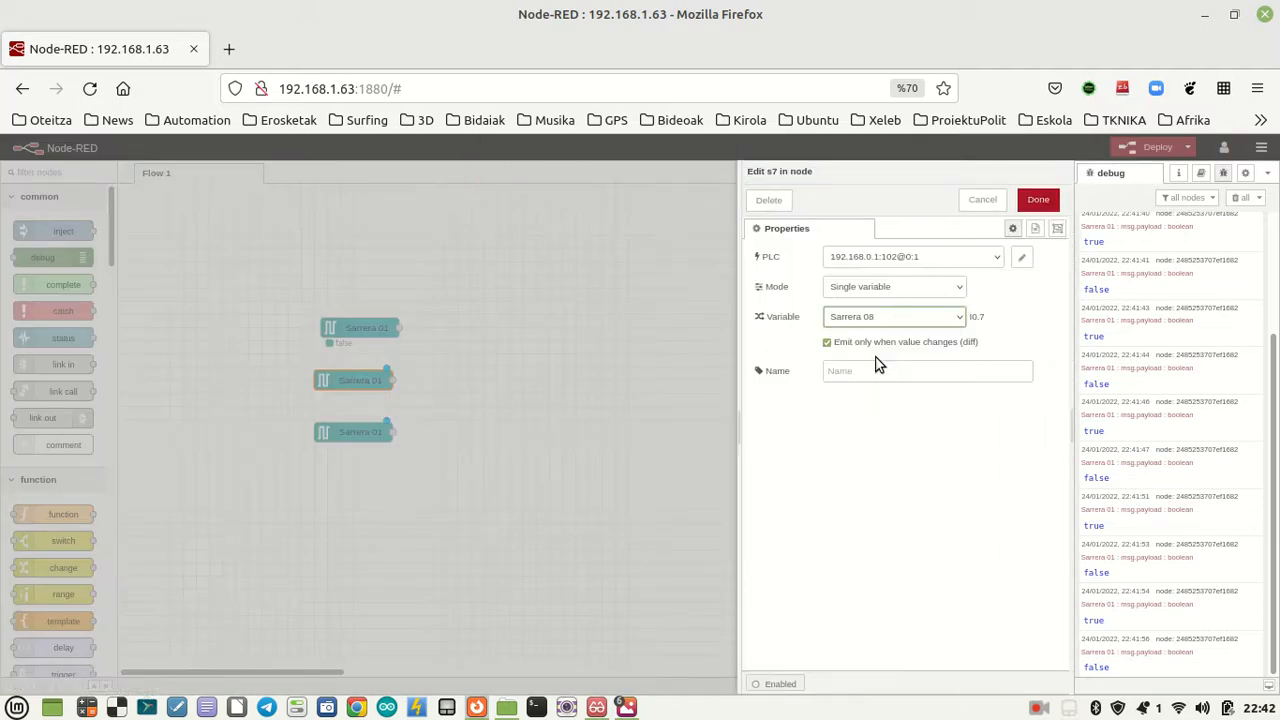
pyautogui.click(1036, 200)
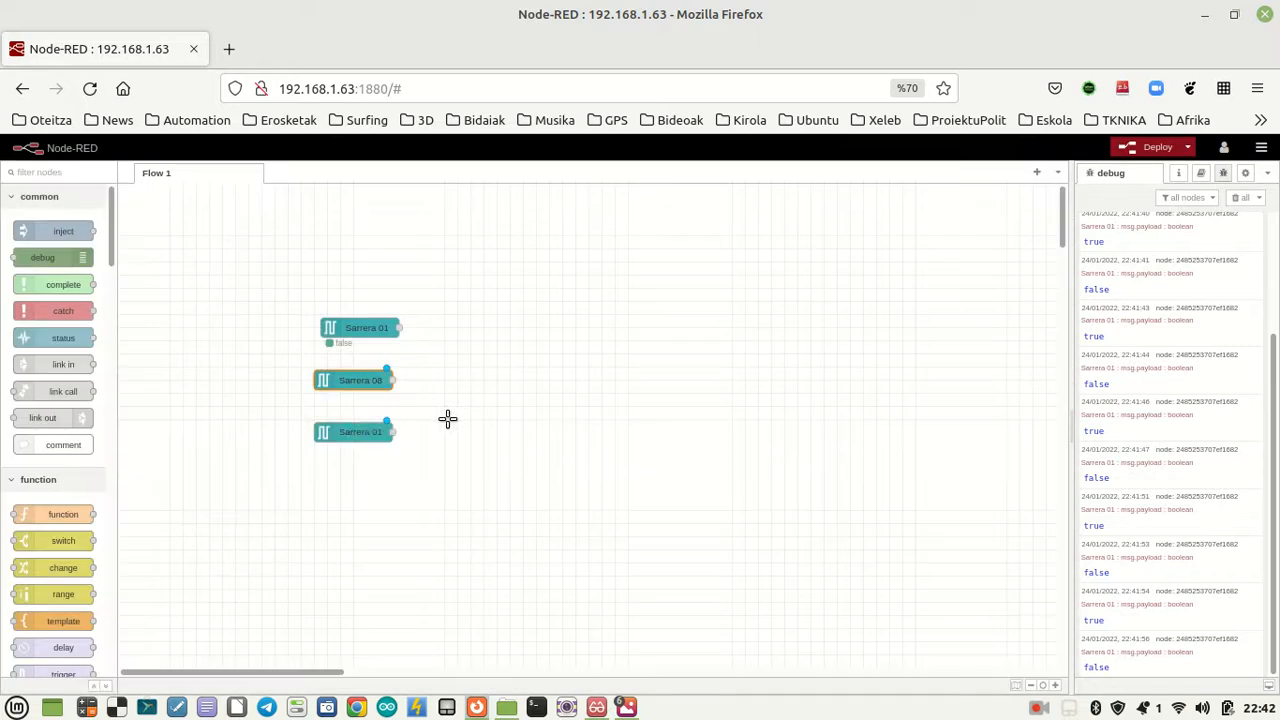
# Step: Set the variable of the lowest s7 in node to Irteera 01 and deploy the flow
pyautogui.doubleClick(357, 432)
pyautogui.click(851, 322)
pyautogui.click(854, 391)
pyautogui.click(1037, 200)
pyautogui.click(1150, 148)
# Step: Search the installable palette modules for dashboard, install node-red-dashboard, and align the Sarrera 01 node with the two nodes below it
pyautogui.scroll(-3, 67, 500)
pyautogui.scroll(-10, 40, 515)
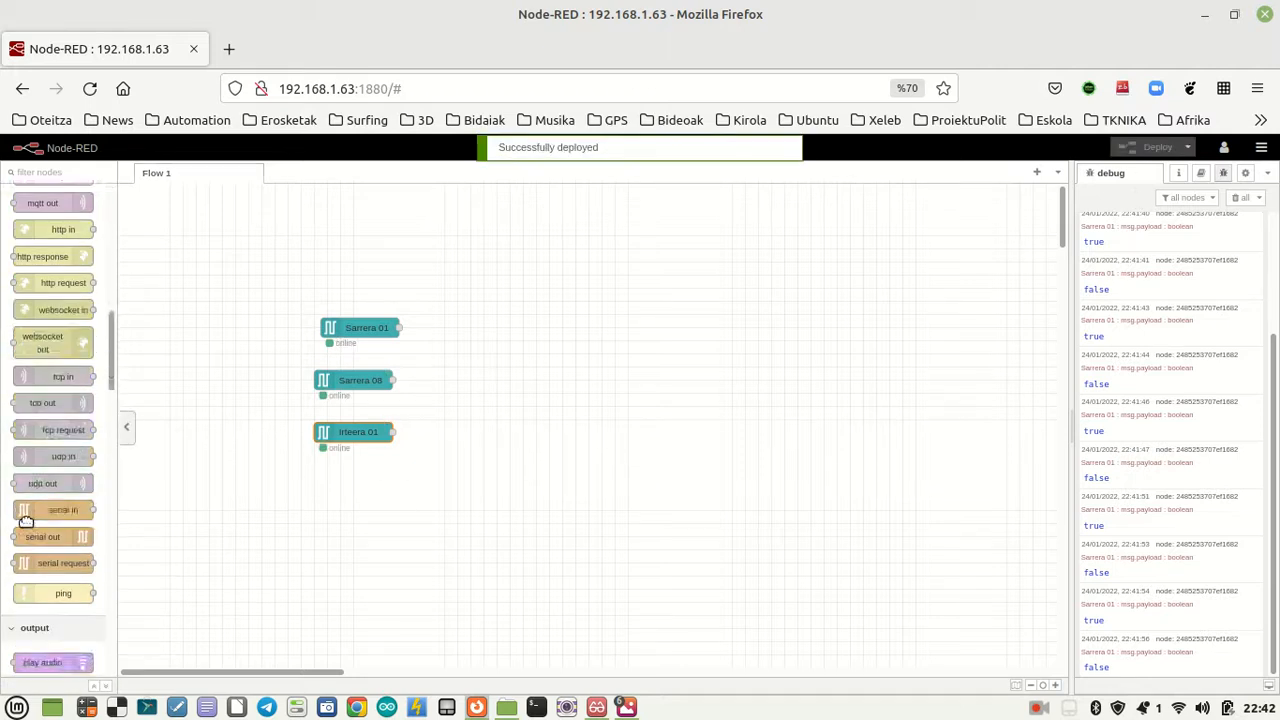
pyautogui.moveTo(111, 400); pyautogui.dragTo(77, 180)
pyautogui.click(1261, 147)
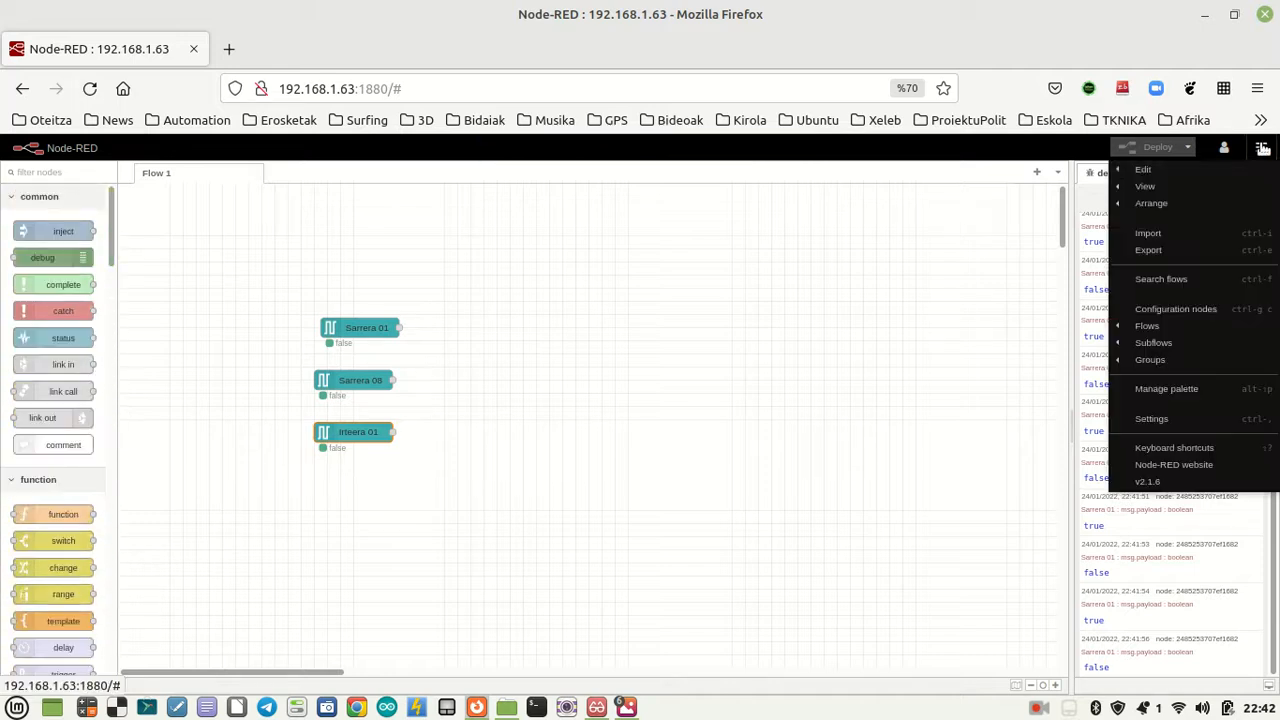
pyautogui.click(1166, 390)
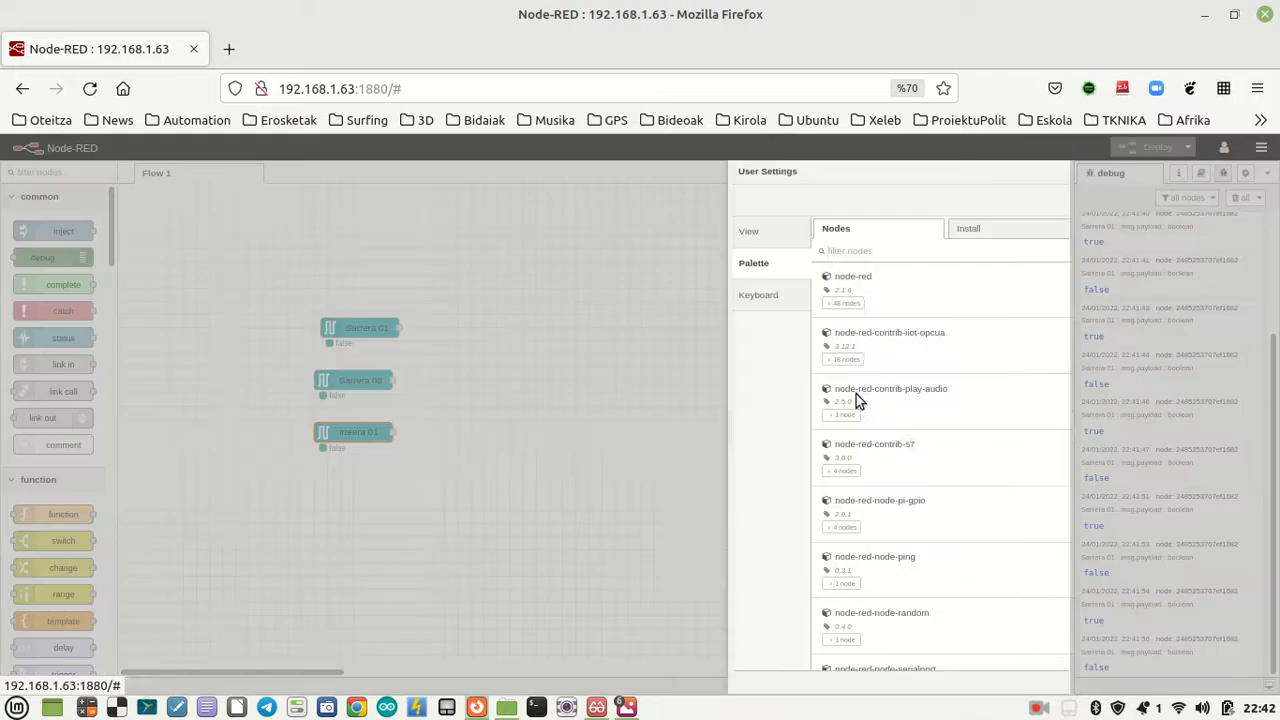
pyautogui.click(868, 228)
pyautogui.write('dashboard')
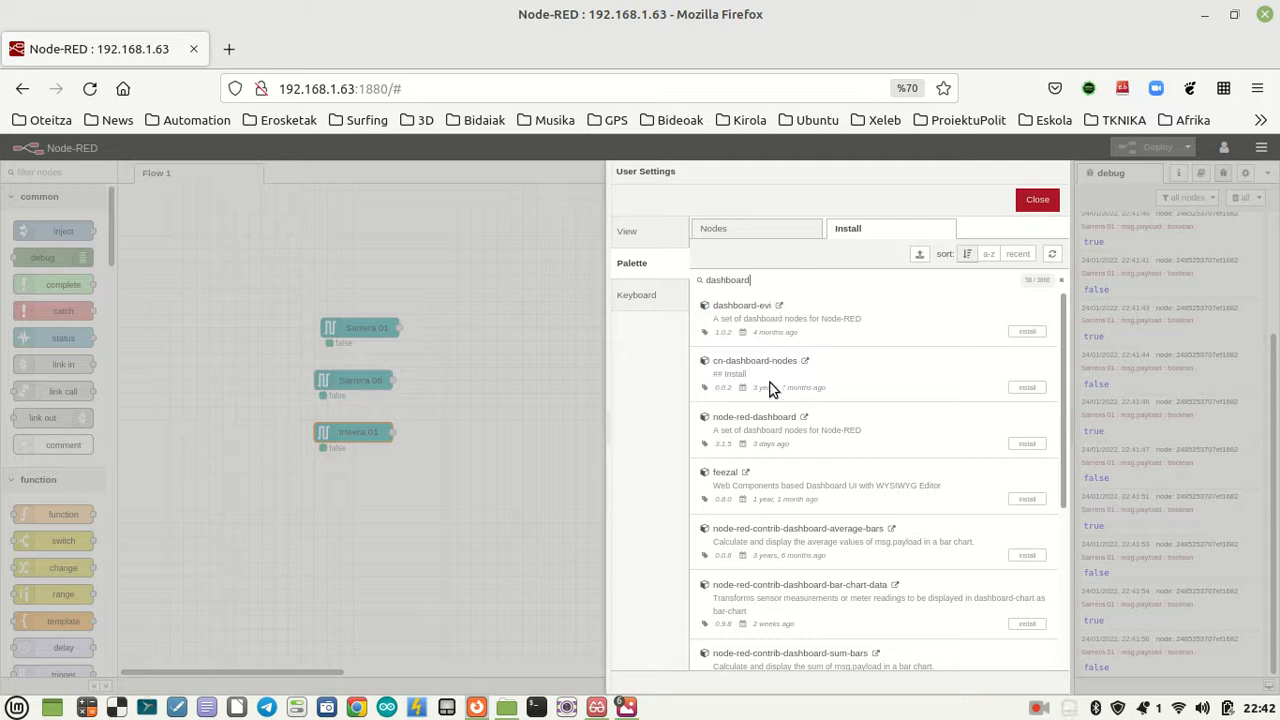
pyautogui.click(1030, 444)
pyautogui.click(762, 224)
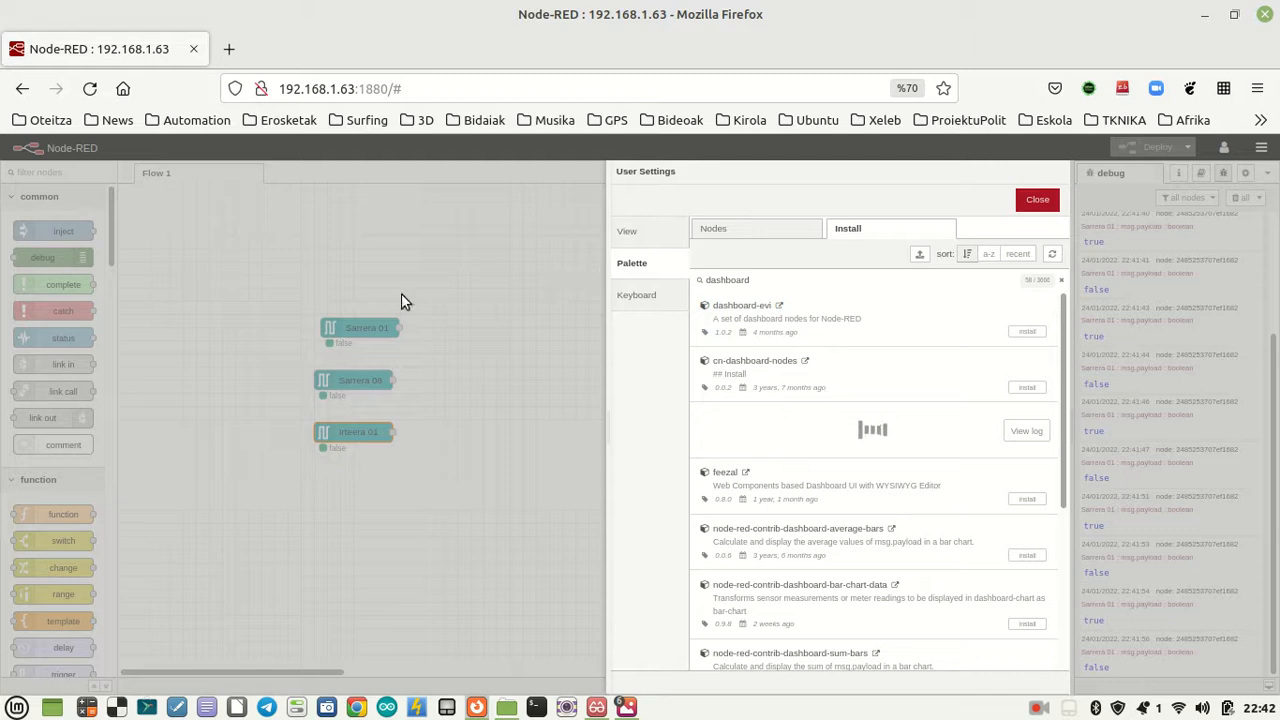
pyautogui.click(1037, 199)
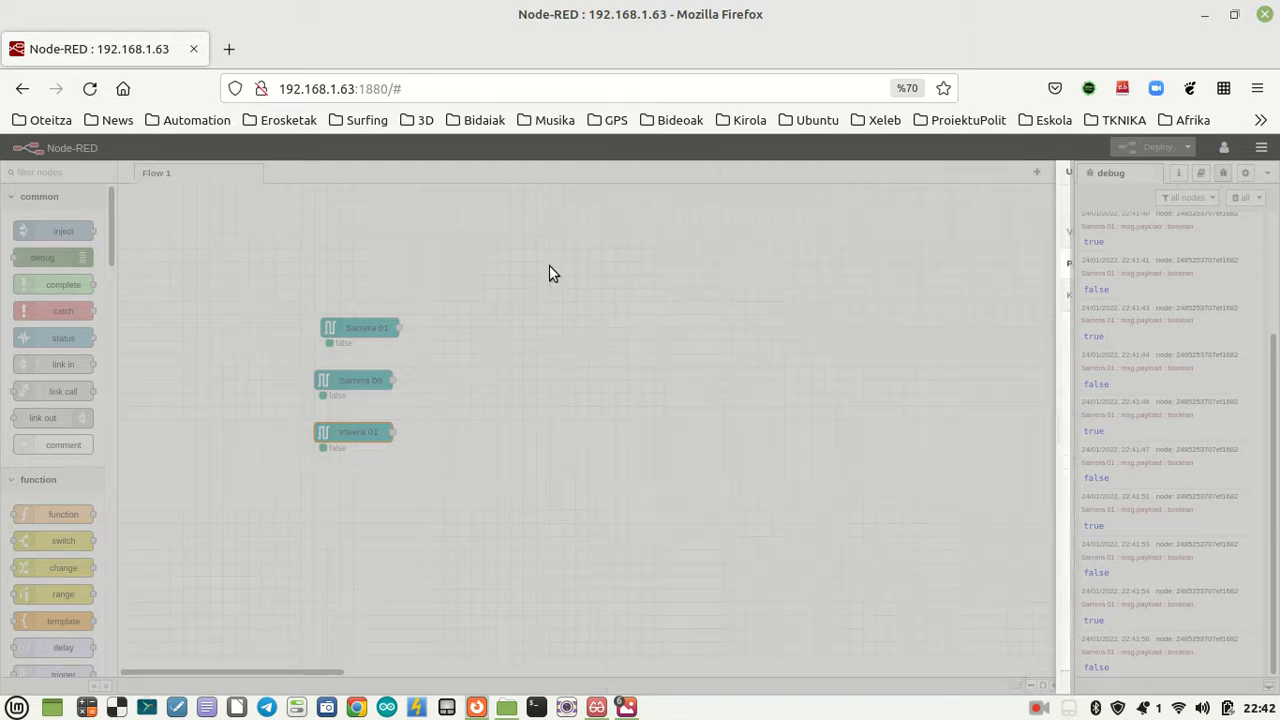
pyautogui.moveTo(386, 327)
pyautogui.mouseDown()
pyautogui.moveTo(366, 328)
pyautogui.moveTo(380, 328)
pyautogui.mouseUp()
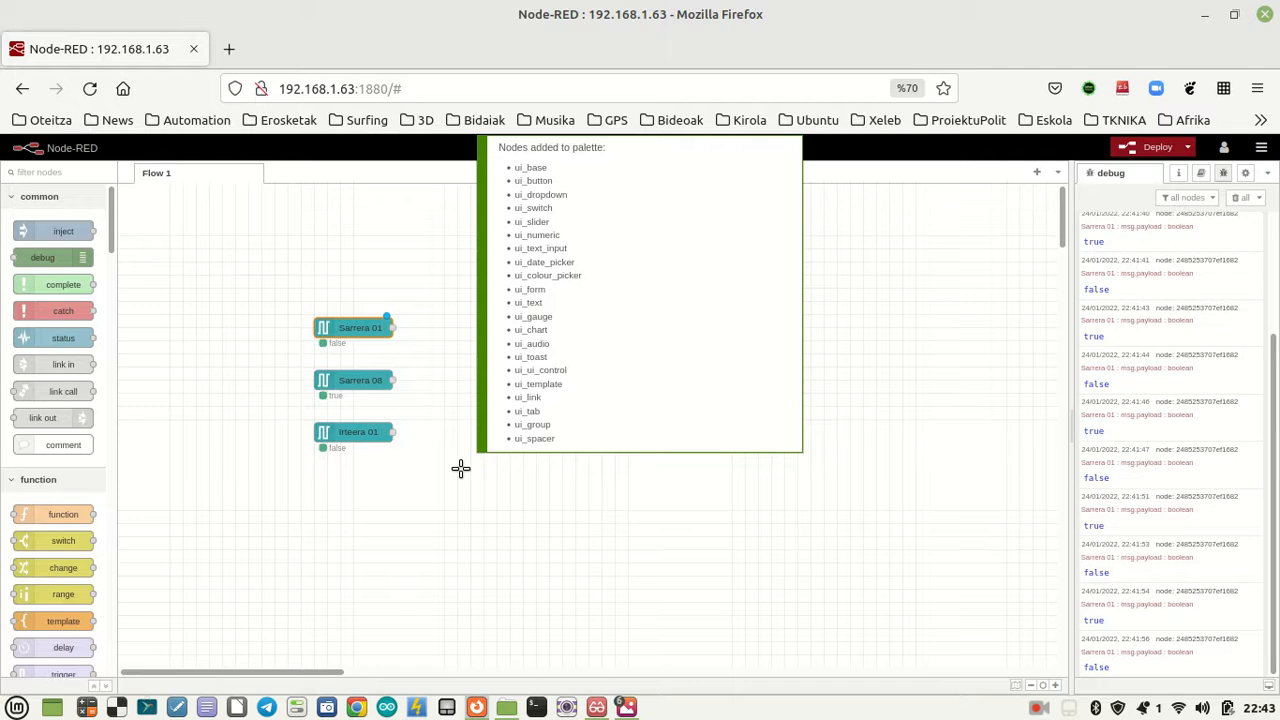
# Step: Search the installable palette modules for led and install node-red-contrib-ui-led
pyautogui.click(1261, 147)
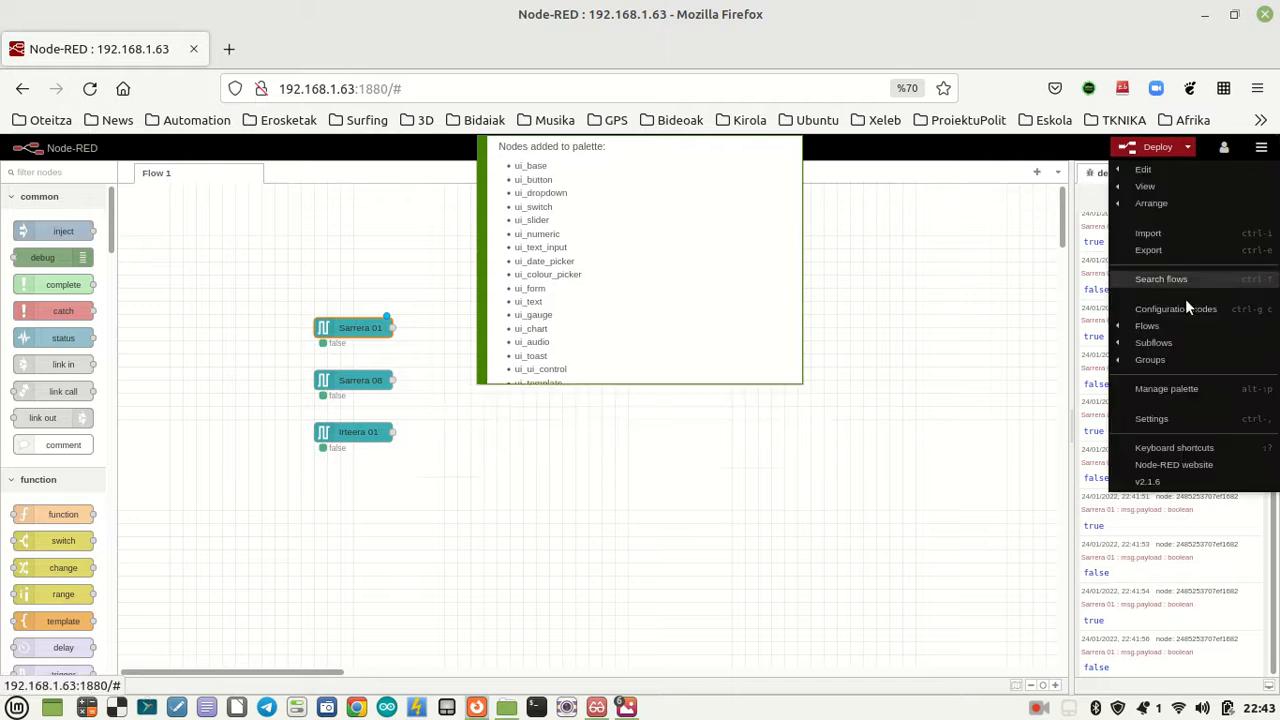
pyautogui.click(1167, 388)
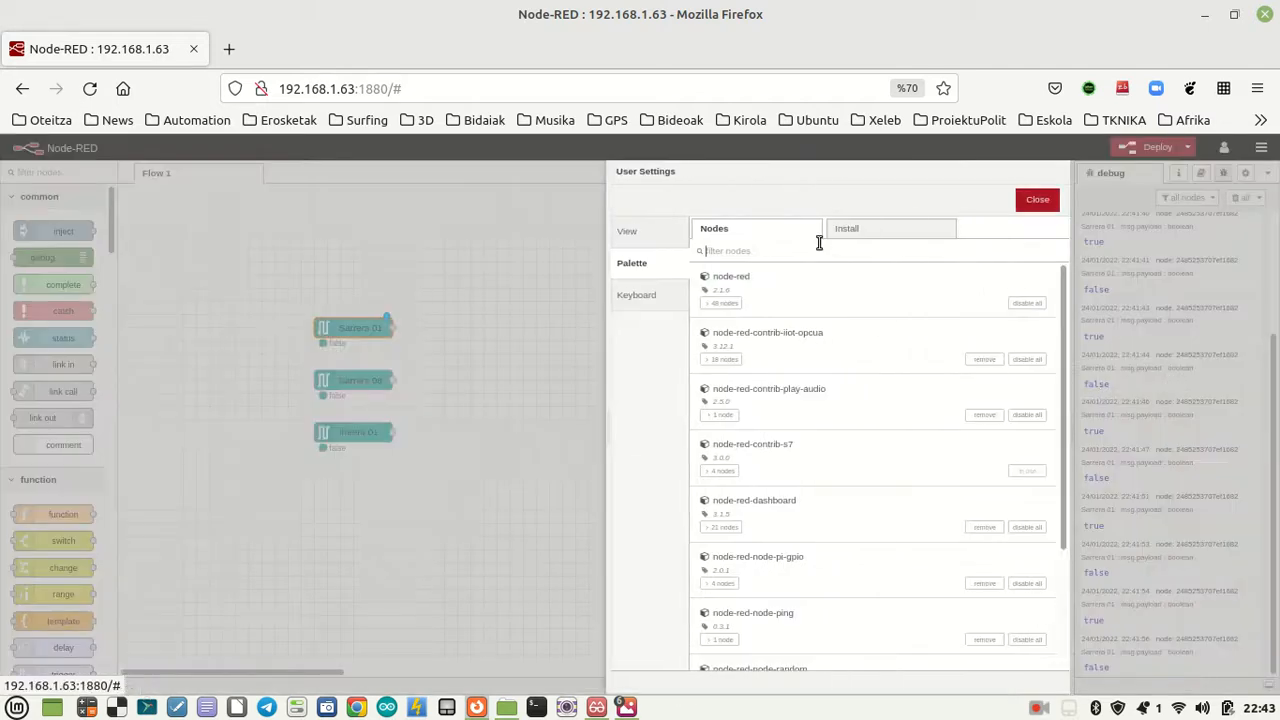
pyautogui.click(843, 236)
pyautogui.write('ui led')
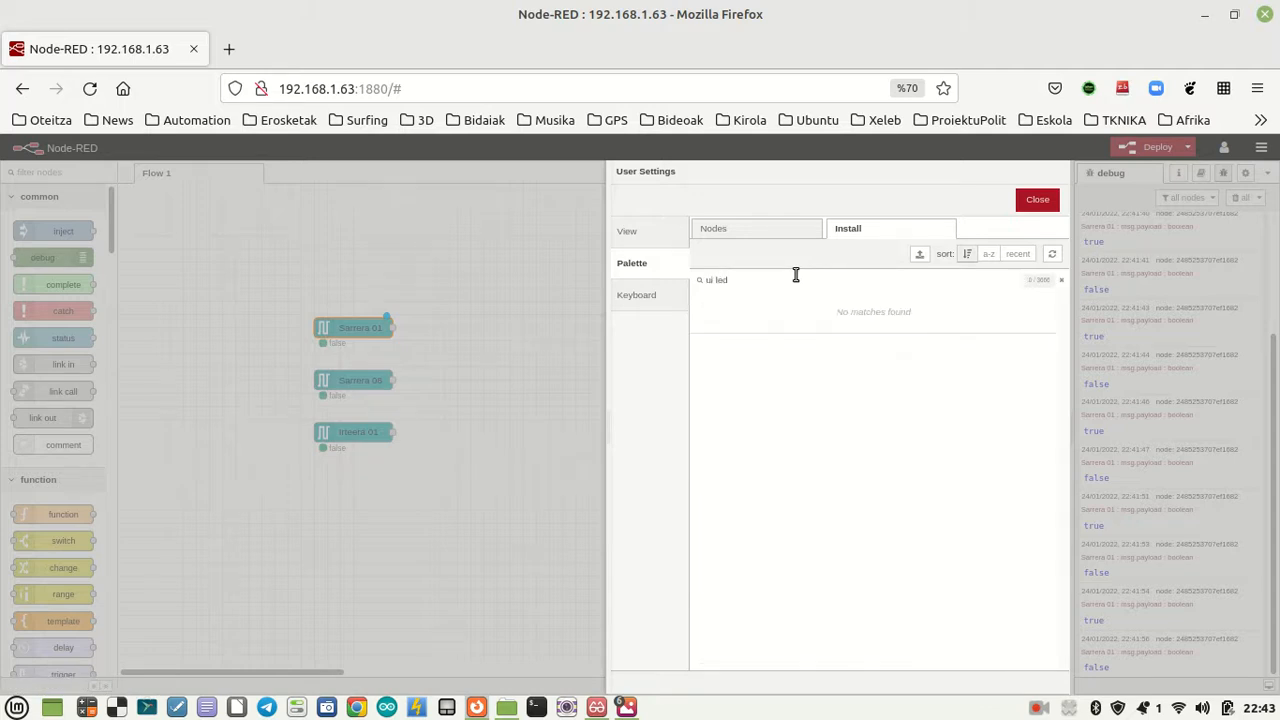
pyautogui.moveTo(771, 279); pyautogui.dragTo(699, 278)
pyautogui.write('led')
pyautogui.scroll(-5, 850, 410)
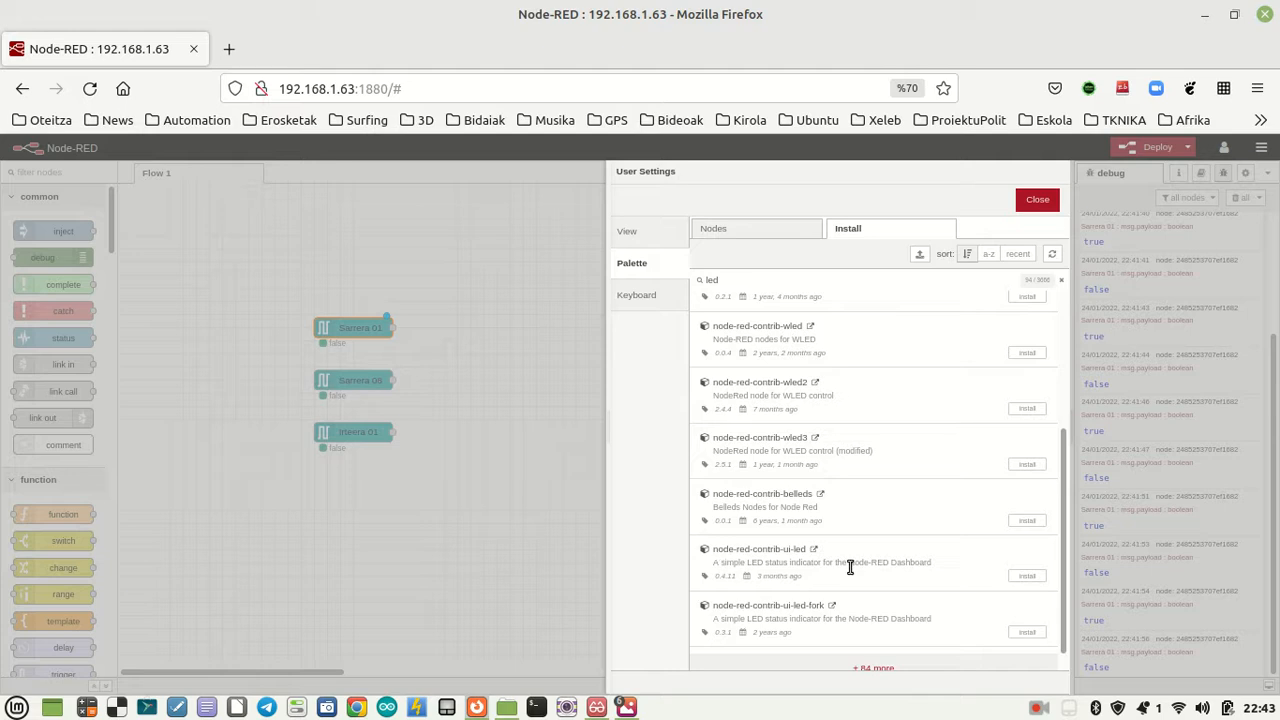
pyautogui.click(1026, 575)
pyautogui.click(776, 220)
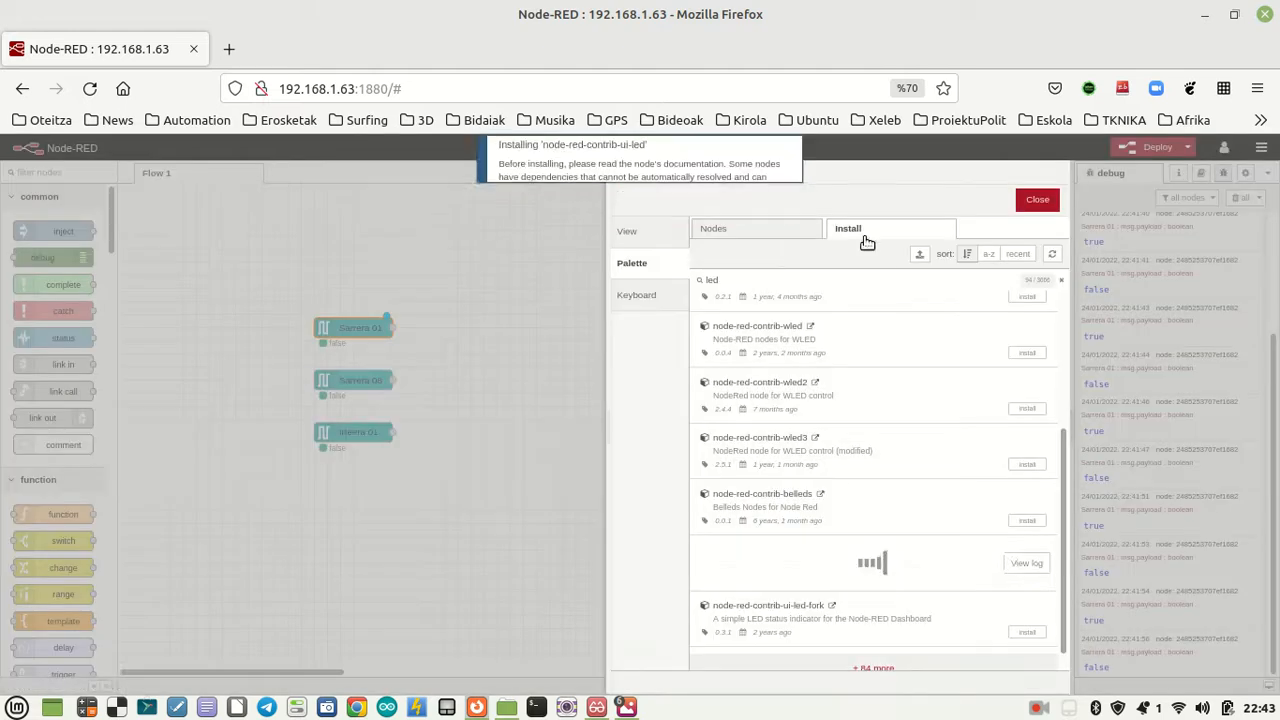
pyautogui.click(1037, 201)
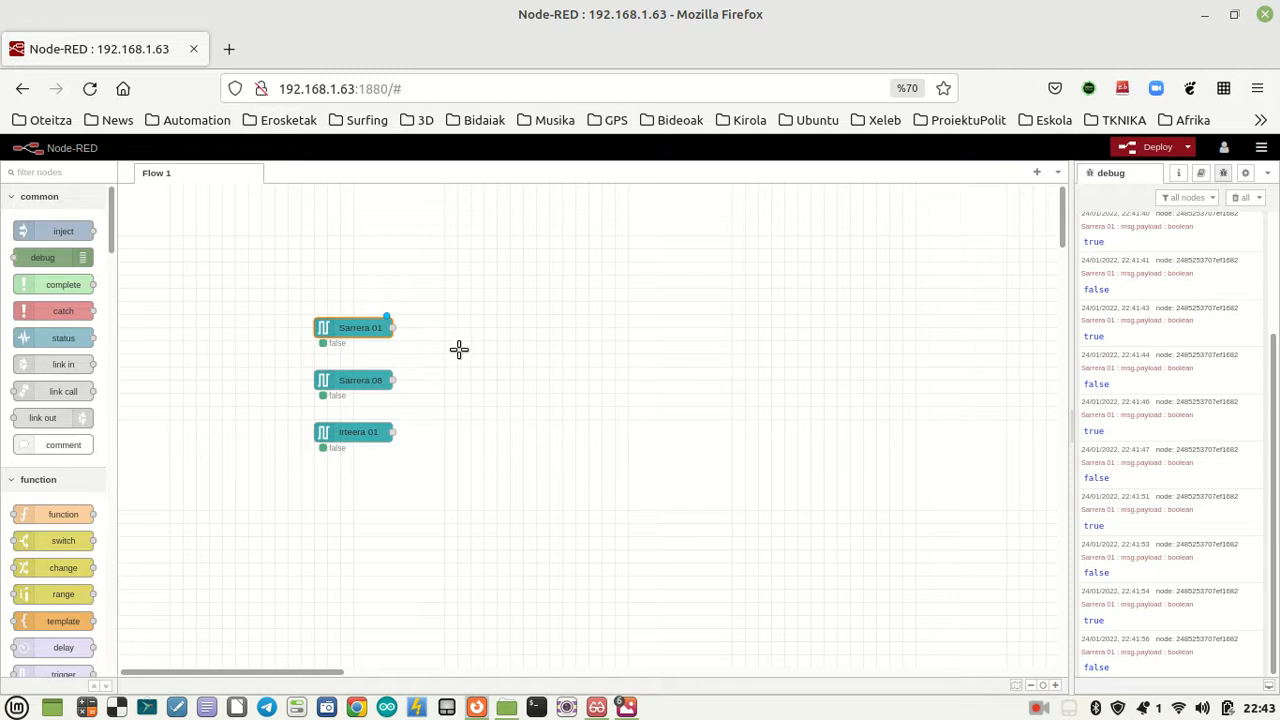
# Step: Open the dashboard layout settings and add a new dashboard tab
pyautogui.click(1268, 172)
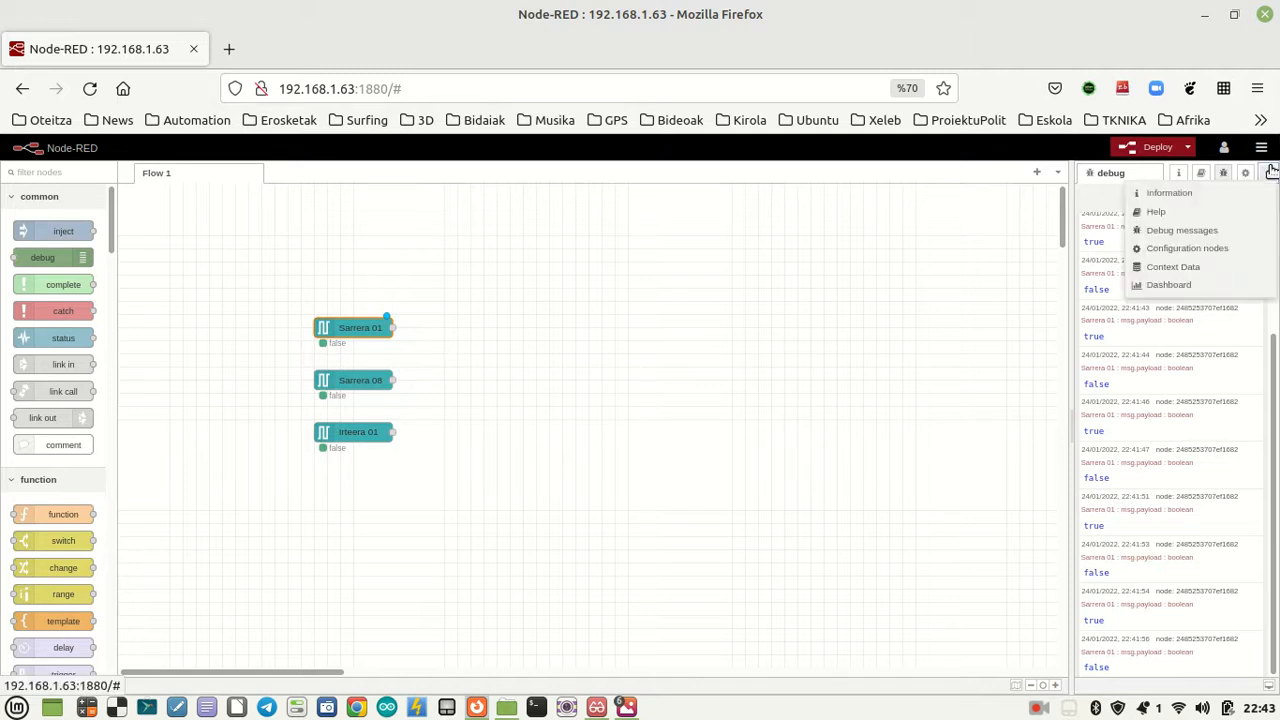
pyautogui.click(1170, 284)
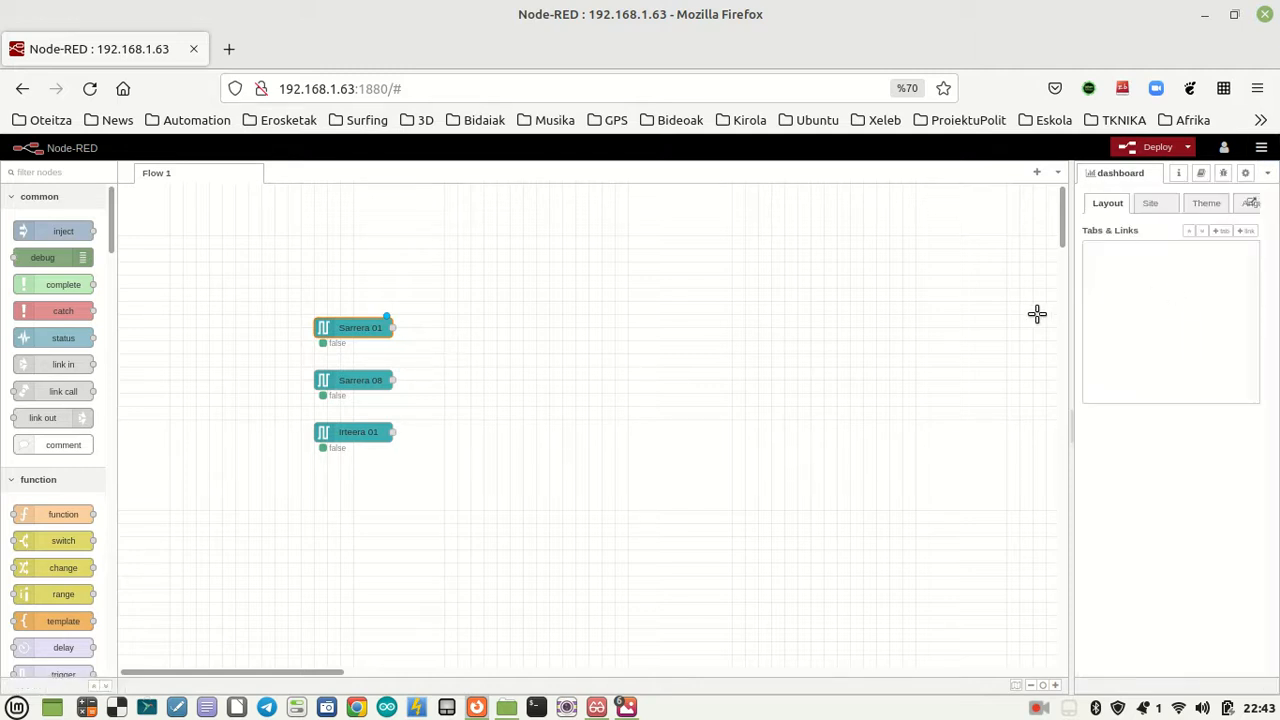
pyautogui.click(1218, 232)
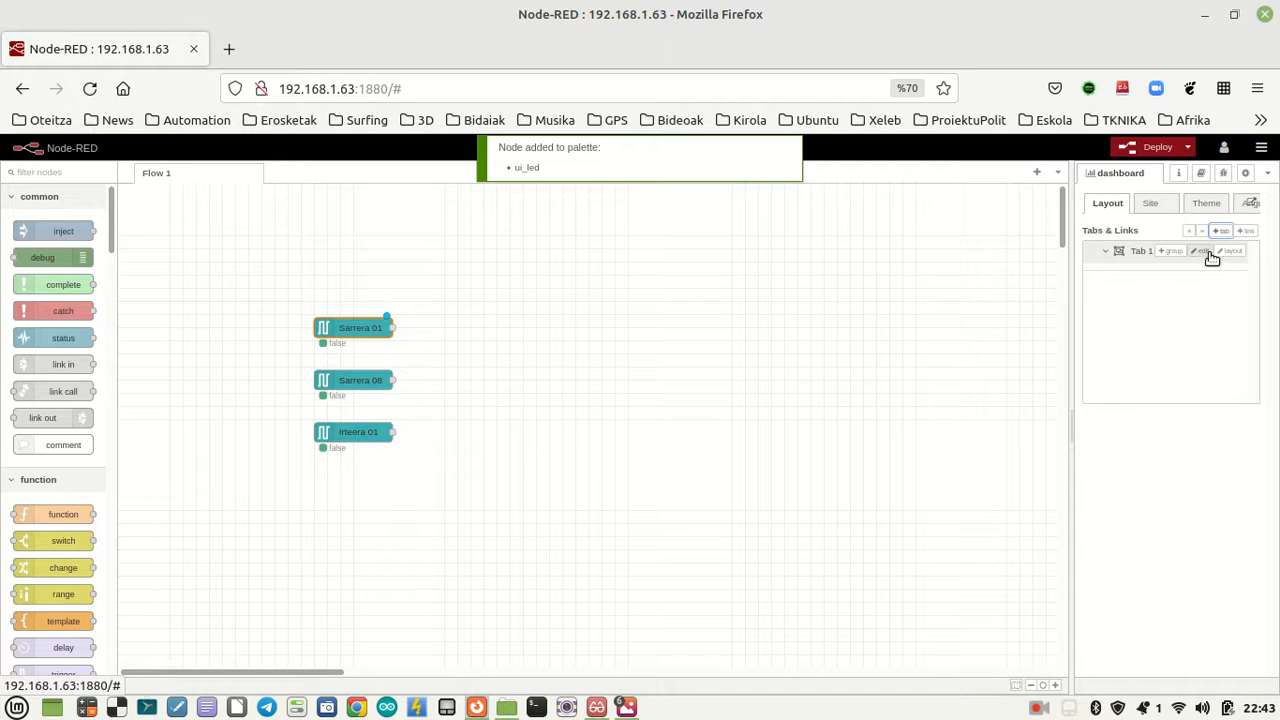
# Step: Rename the new dashboard tab as S7 Automata and save the change
pyautogui.click(1201, 252)
pyautogui.tripleClick(863, 265)
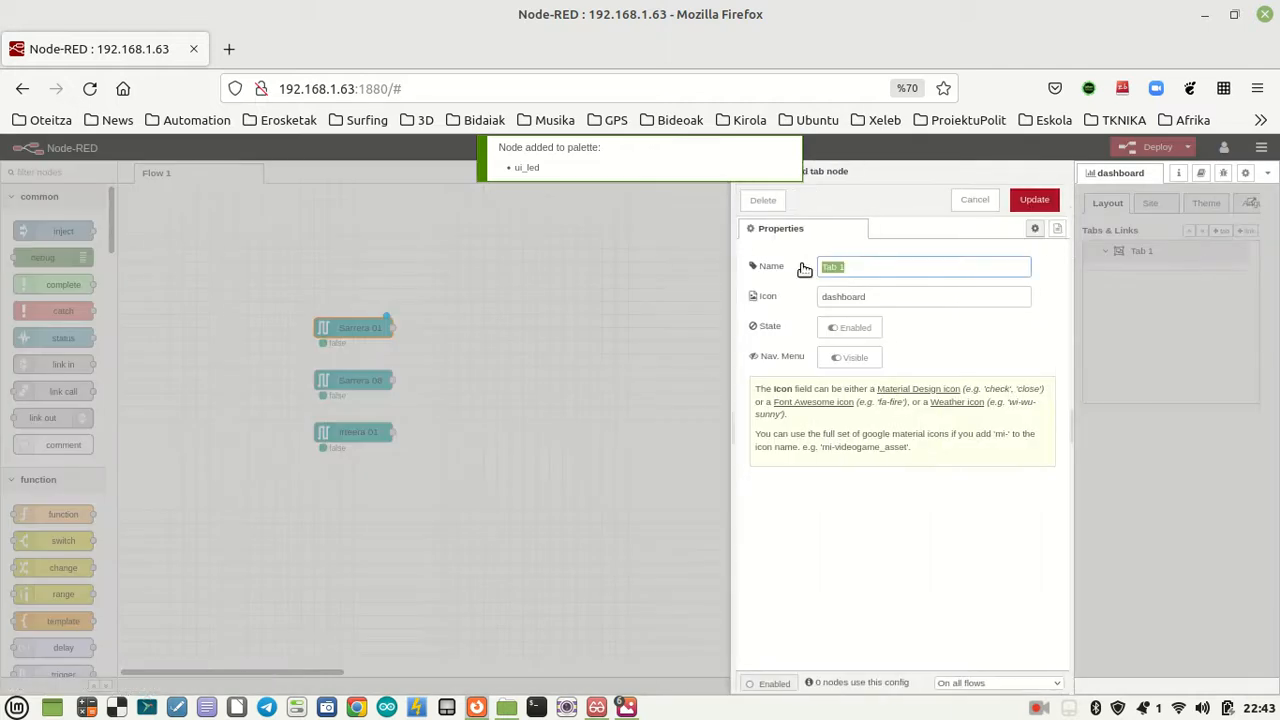
pyautogui.write('Makina')
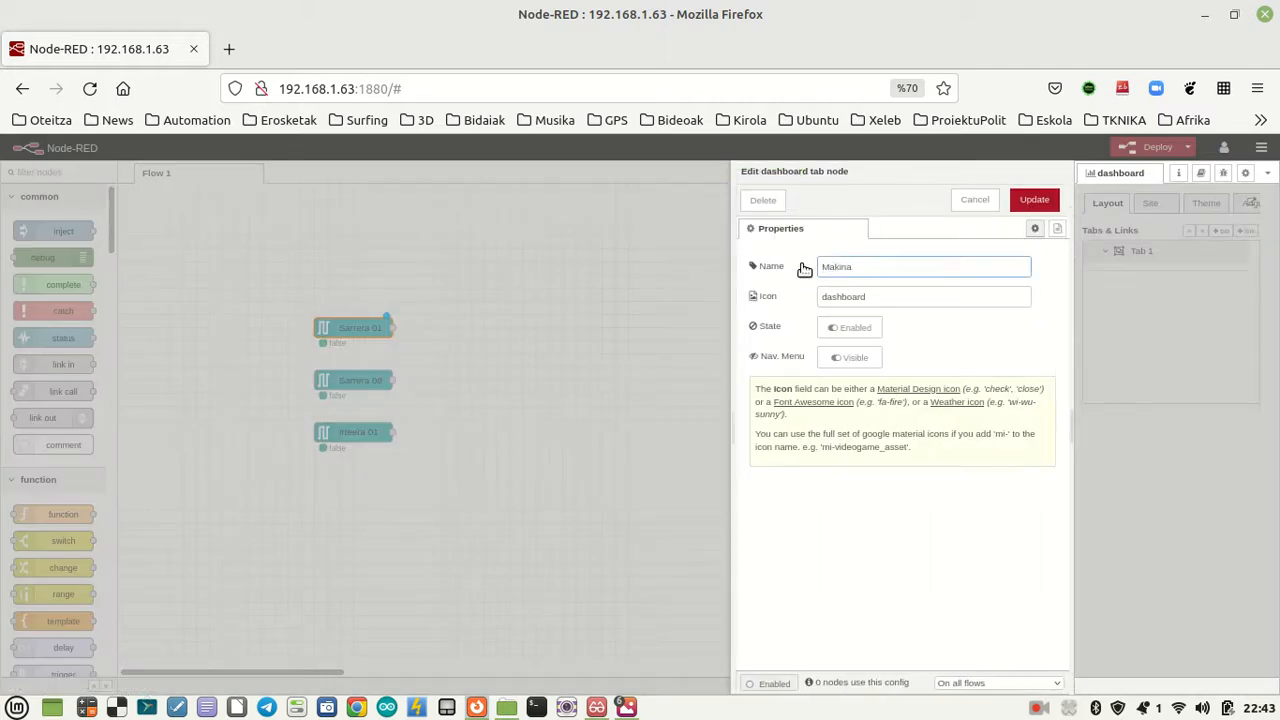
pyautogui.press('BackSpace')
pyautogui.press('BackSpace')
pyautogui.press('BackSpace')
pyautogui.press('BackSpace')
pyautogui.press('BackSpace')
pyautogui.write('S7 Automata')
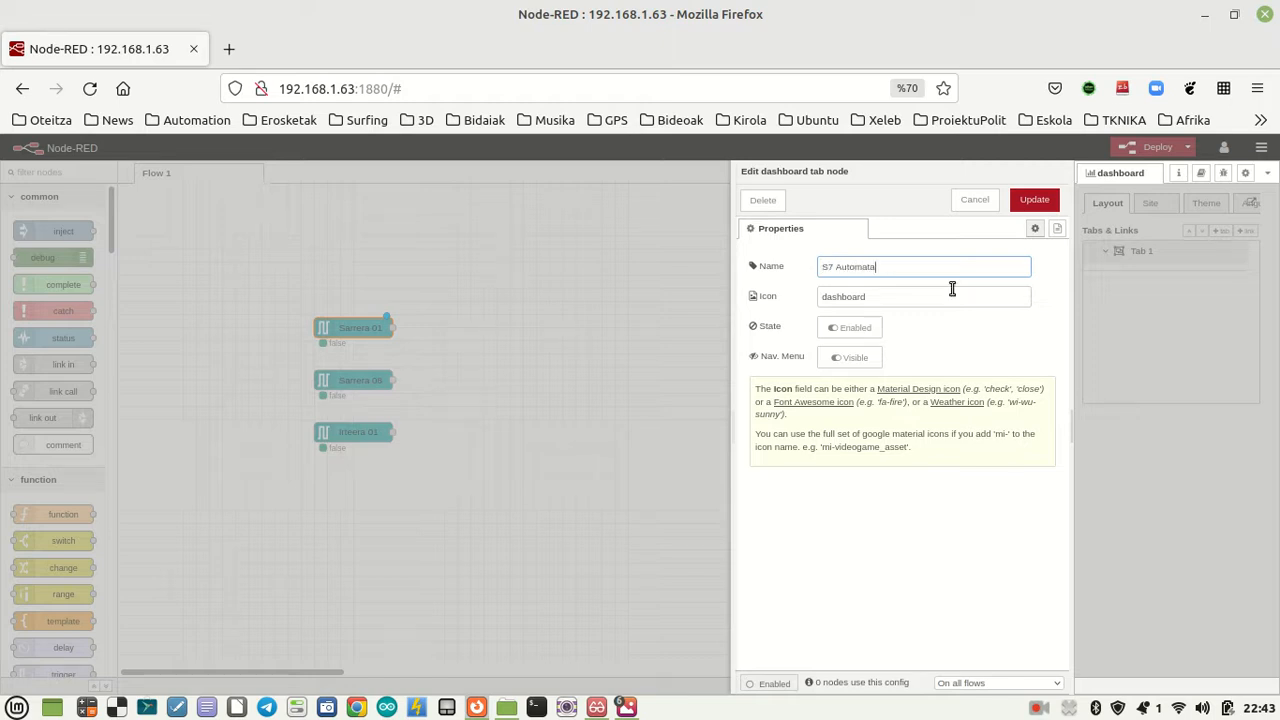
pyautogui.click(1032, 200)
# Step: Add a group to the S7 Automata dashboard tab and name it Sarrerak
pyautogui.click(1170, 253)
pyautogui.click(1232, 273)
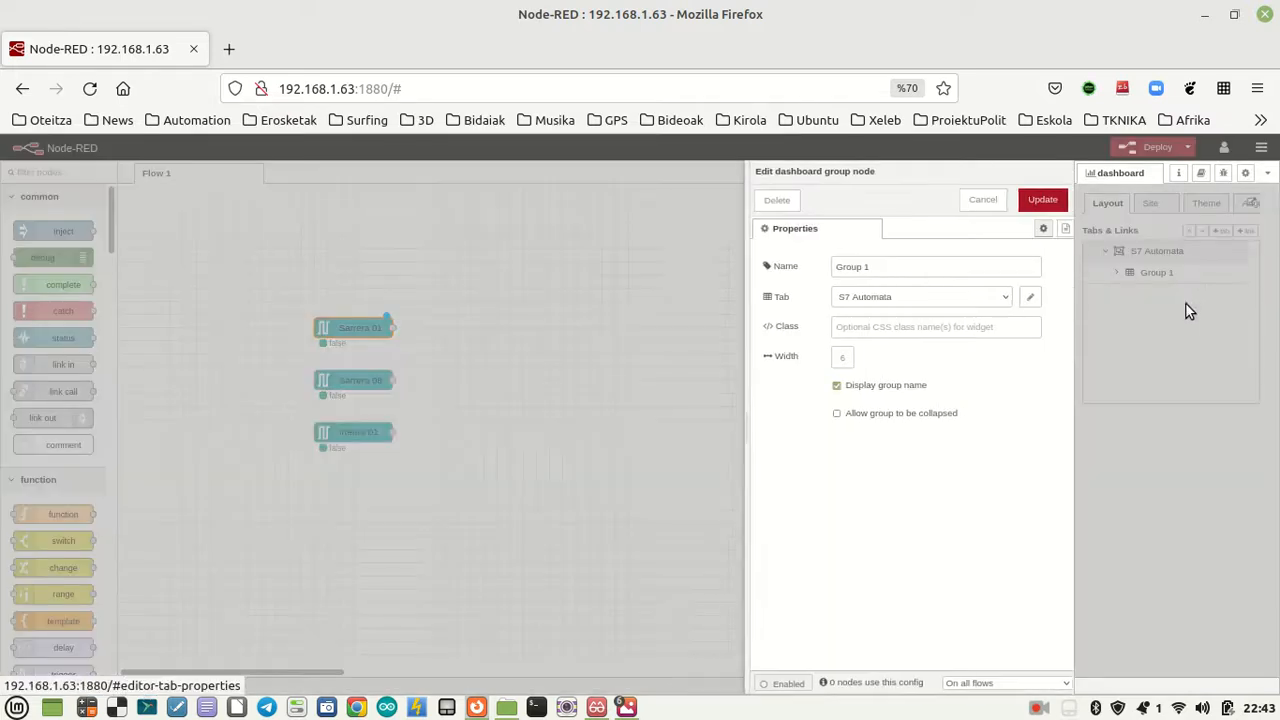
pyautogui.write('Sa')
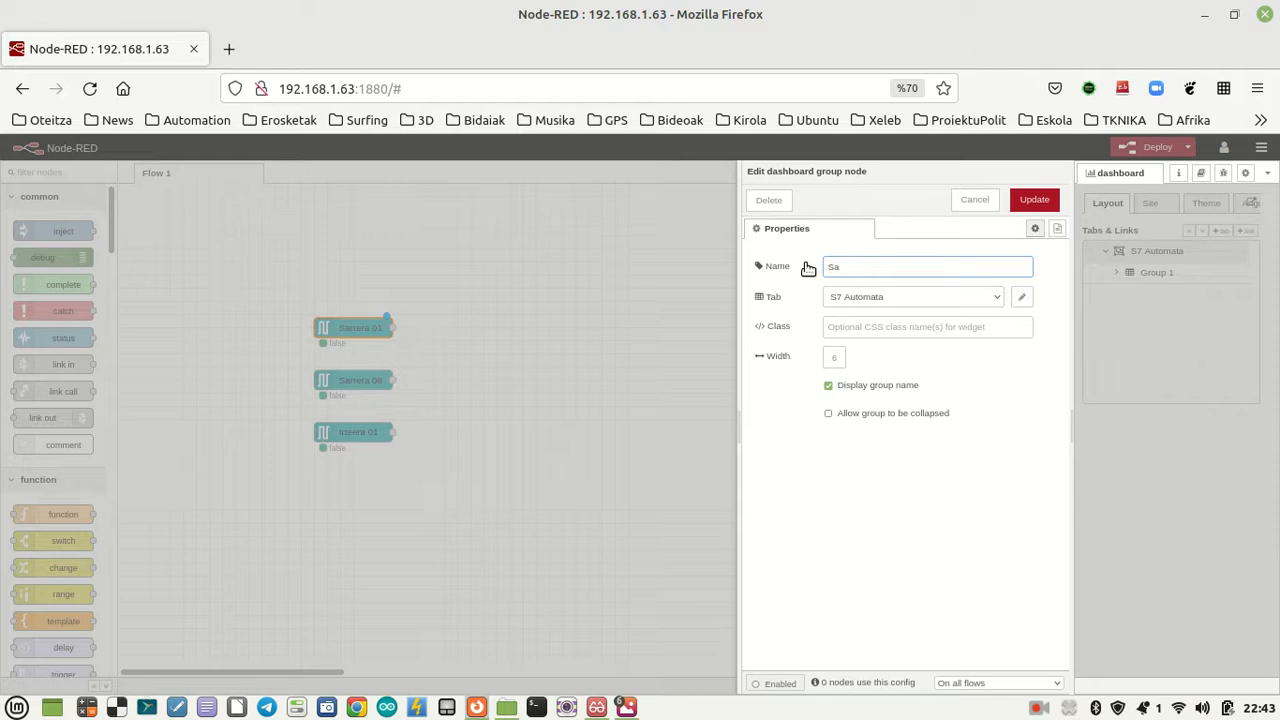
pyautogui.write('rrerak')
pyautogui.click(1034, 201)
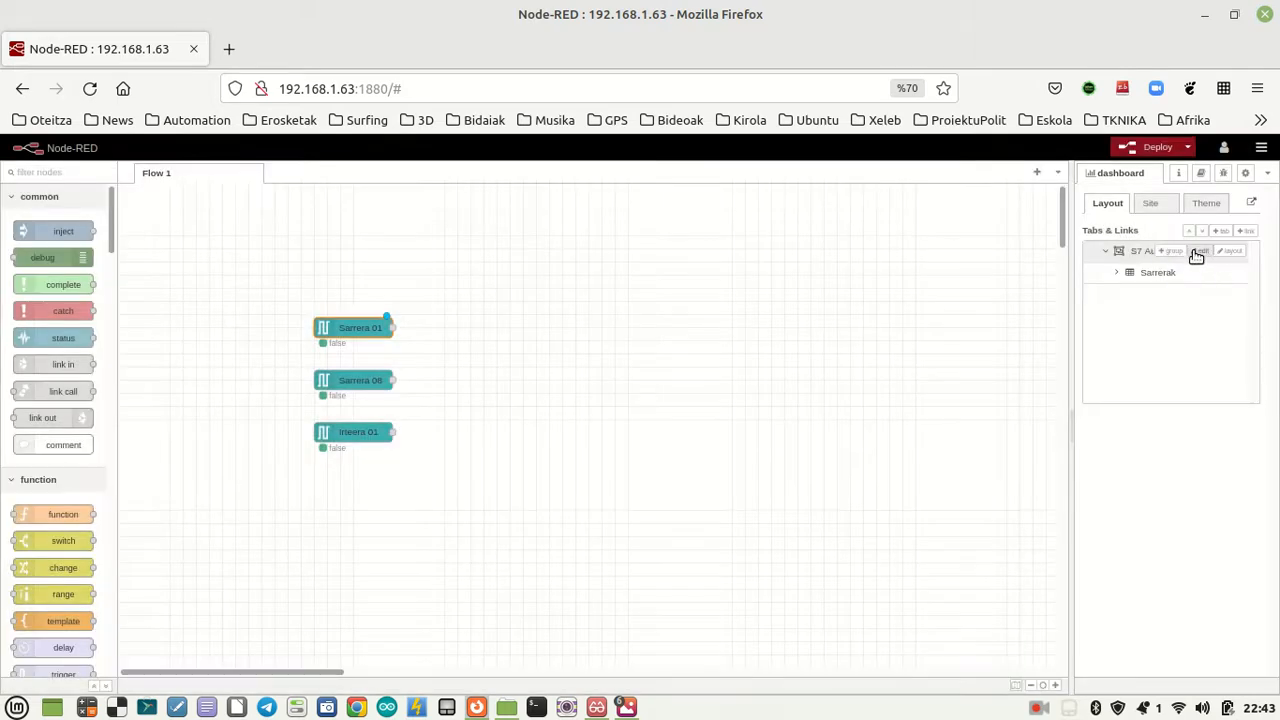
# Step: Add a second group to the S7 Automata dashboard tab and name it Irteerak
pyautogui.click(1168, 252)
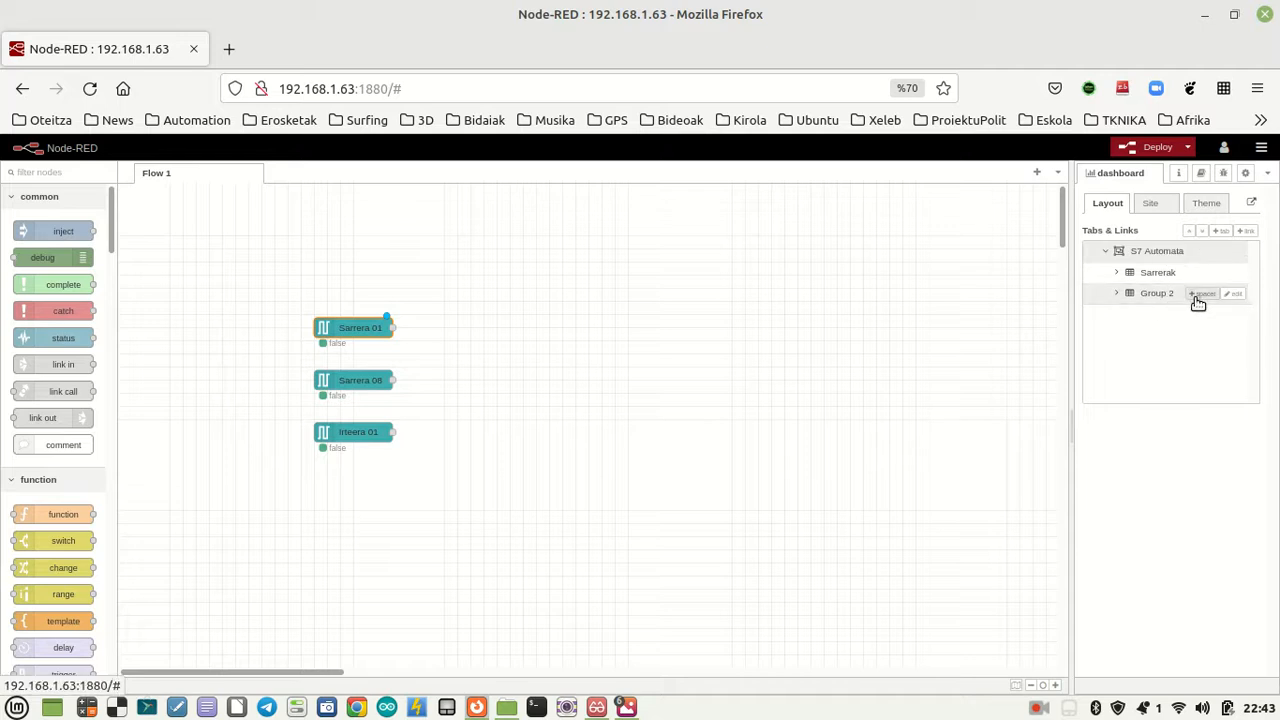
pyautogui.click(1233, 294)
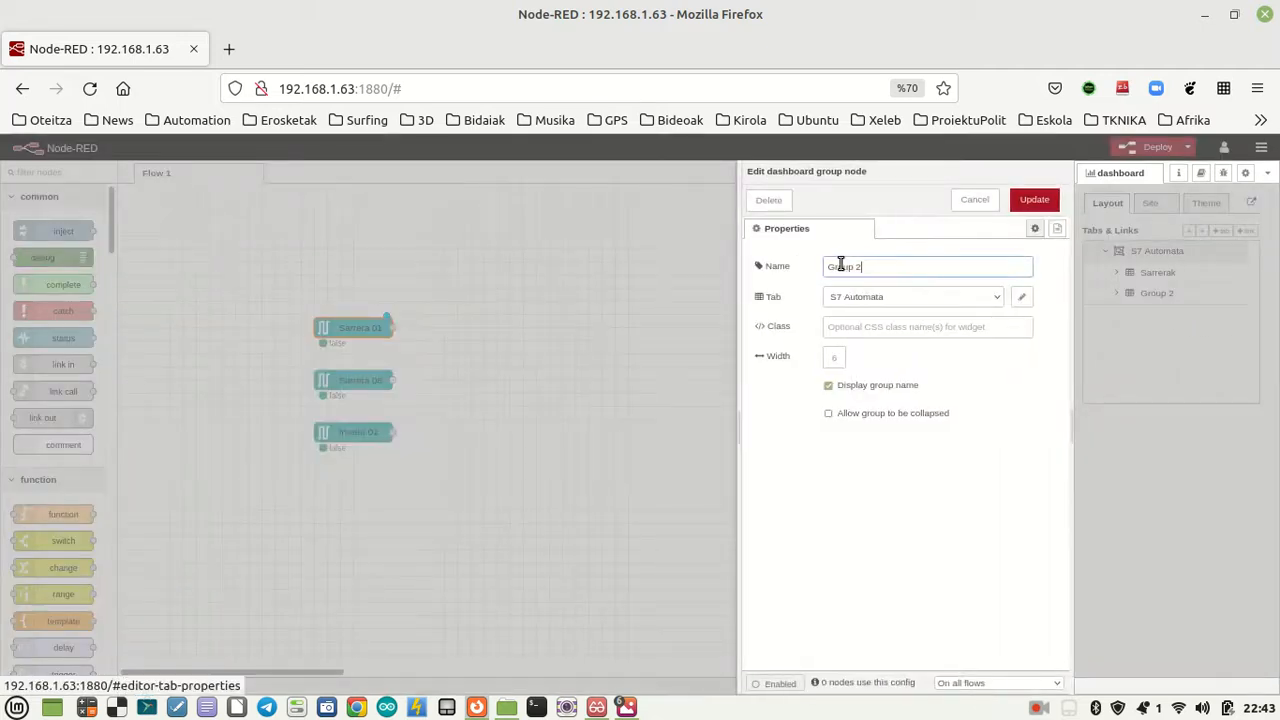
pyautogui.moveTo(877, 267); pyautogui.dragTo(797, 262)
pyautogui.write('Irteerak')
pyautogui.click(1034, 200)
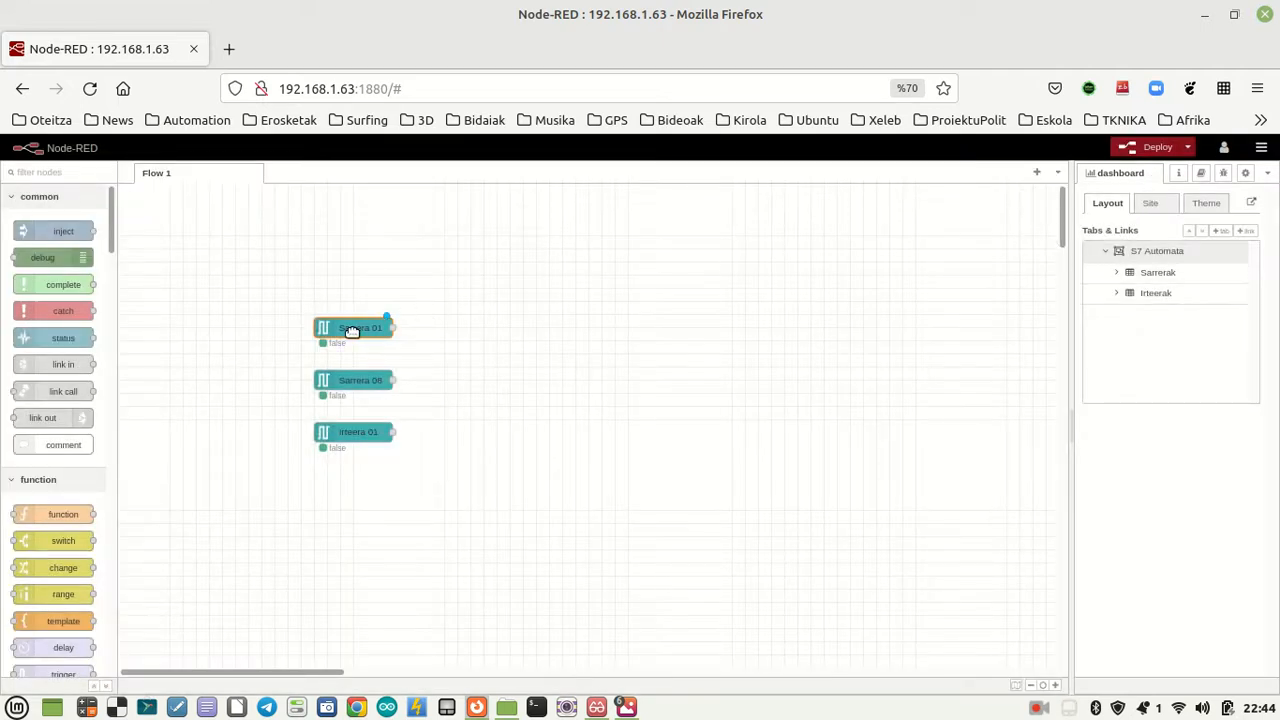
# Step: Place dashboard switch nodes beside the Sarrera 01 and Sarrera 08 nodes and a led node beside Irteera 01
pyautogui.scroll(-3, 73, 366)
pyautogui.moveTo(110, 265); pyautogui.dragTo(123, 660)
pyautogui.scroll(1, 80, 500)
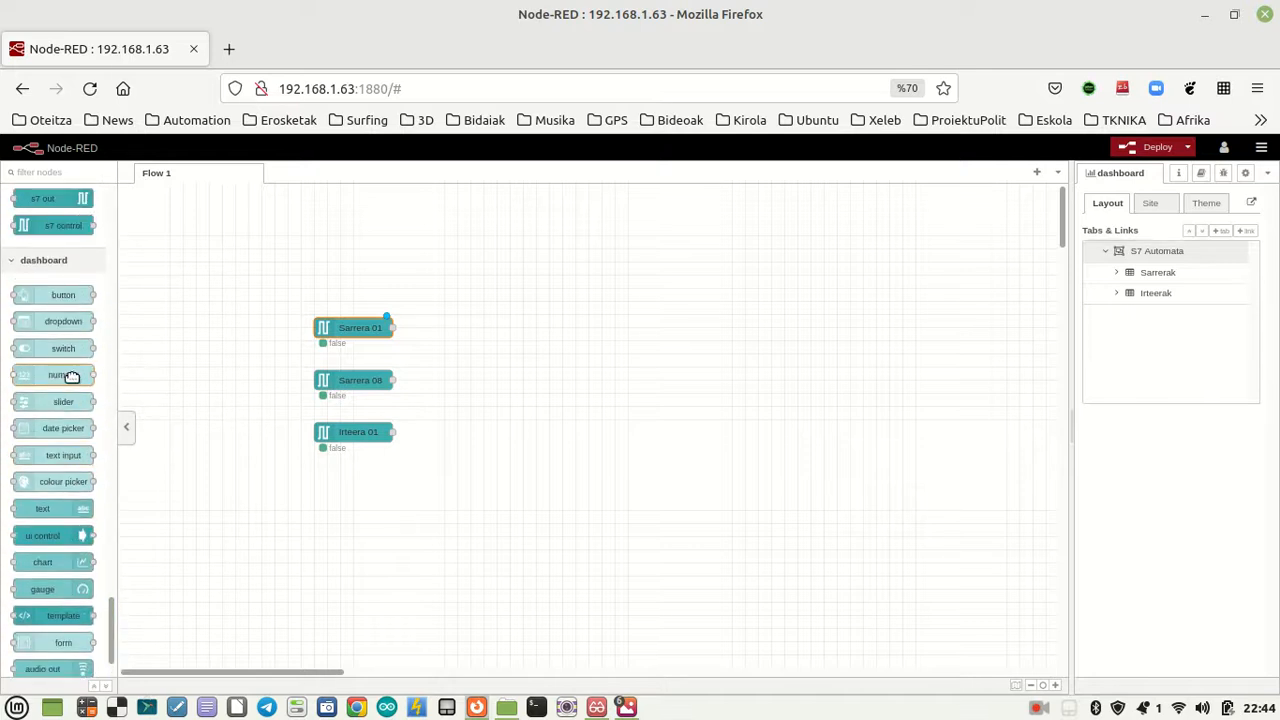
pyautogui.moveTo(63, 348); pyautogui.dragTo(512, 328)
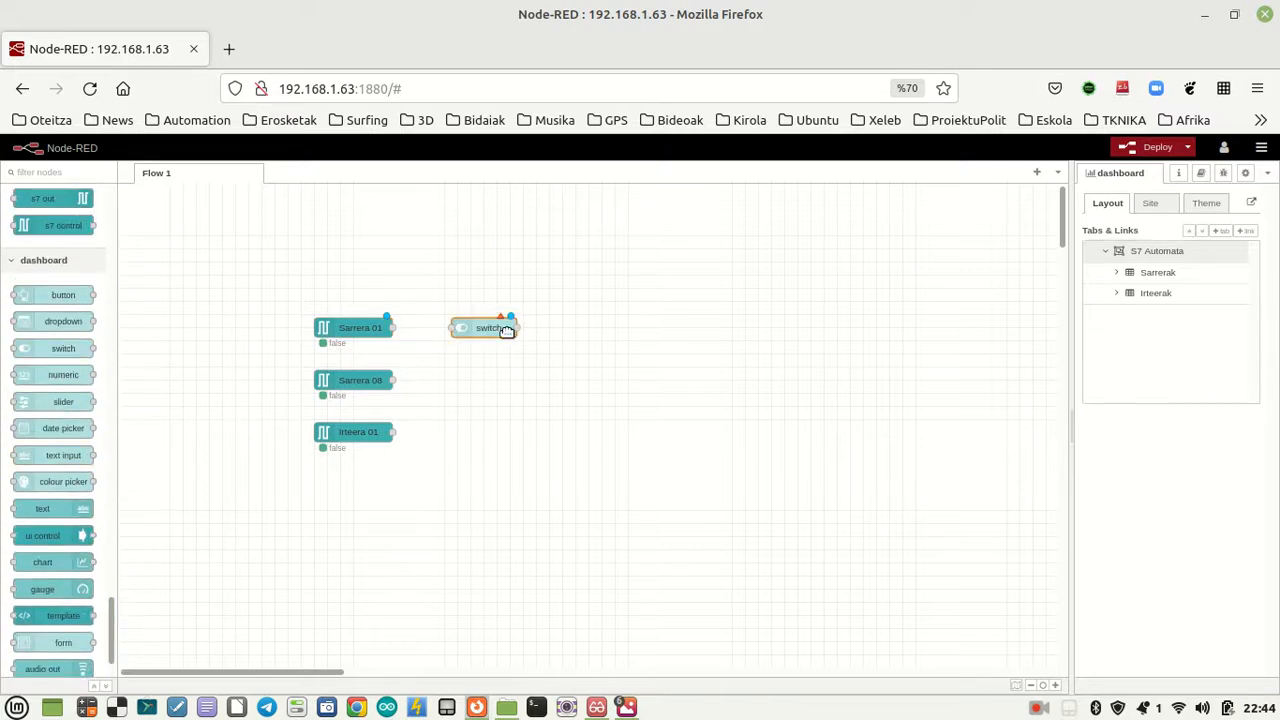
pyautogui.moveTo(63, 350); pyautogui.dragTo(494, 389)
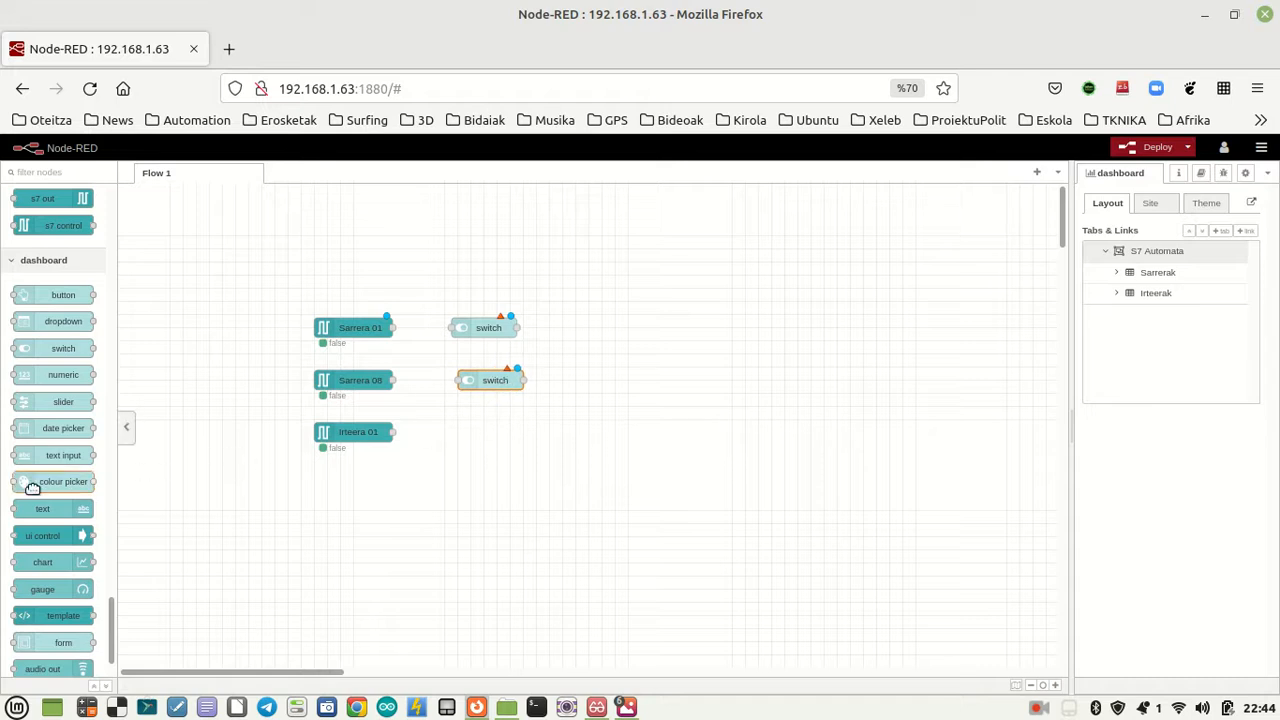
pyautogui.scroll(-1, 63, 563)
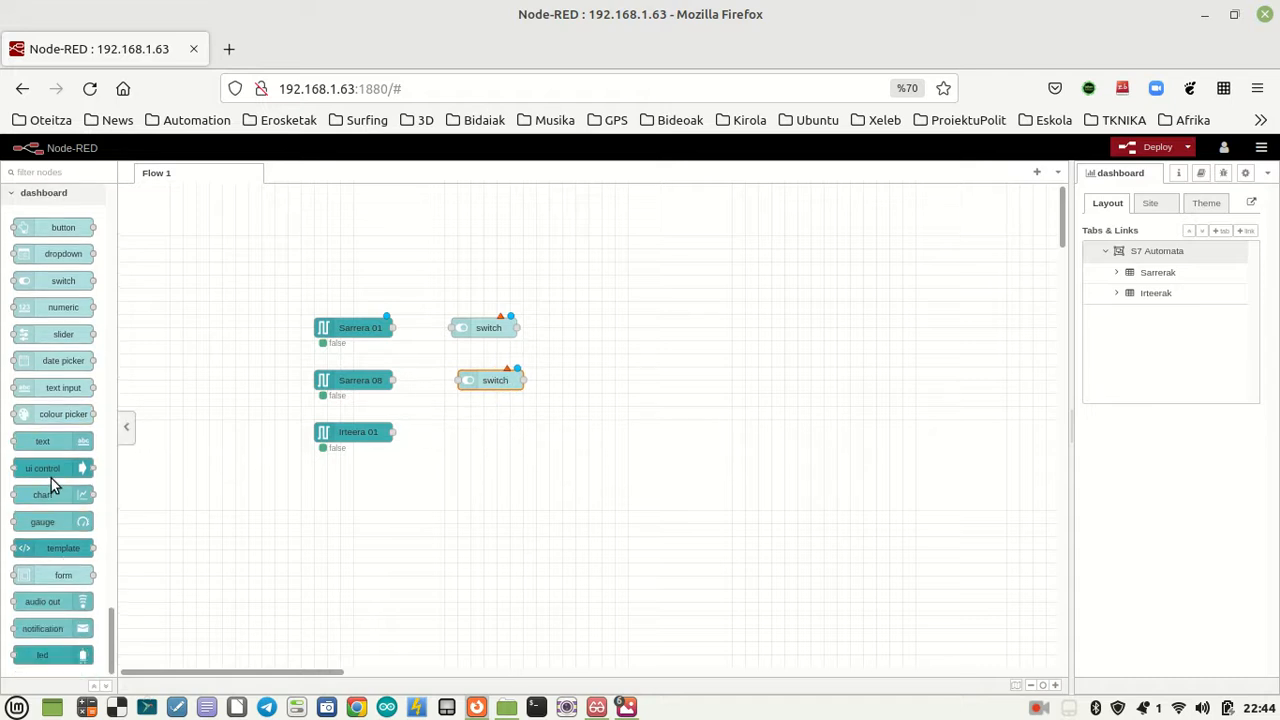
pyautogui.moveTo(49, 655); pyautogui.dragTo(491, 432)
# Step: Wire Sarrera 01 and Sarrera 08 to their neighbouring switch nodes and Irteera 01 to the led node
pyautogui.moveTo(393, 327); pyautogui.dragTo(452, 328)
pyautogui.moveTo(393, 380); pyautogui.dragTo(459, 380)
pyautogui.moveTo(392, 432); pyautogui.dragTo(462, 432)
# Step: Label the upper switch node Sarrera 01, keeping it in the [S7 Automata] Sarrerak group
pyautogui.doubleClick(478, 332)
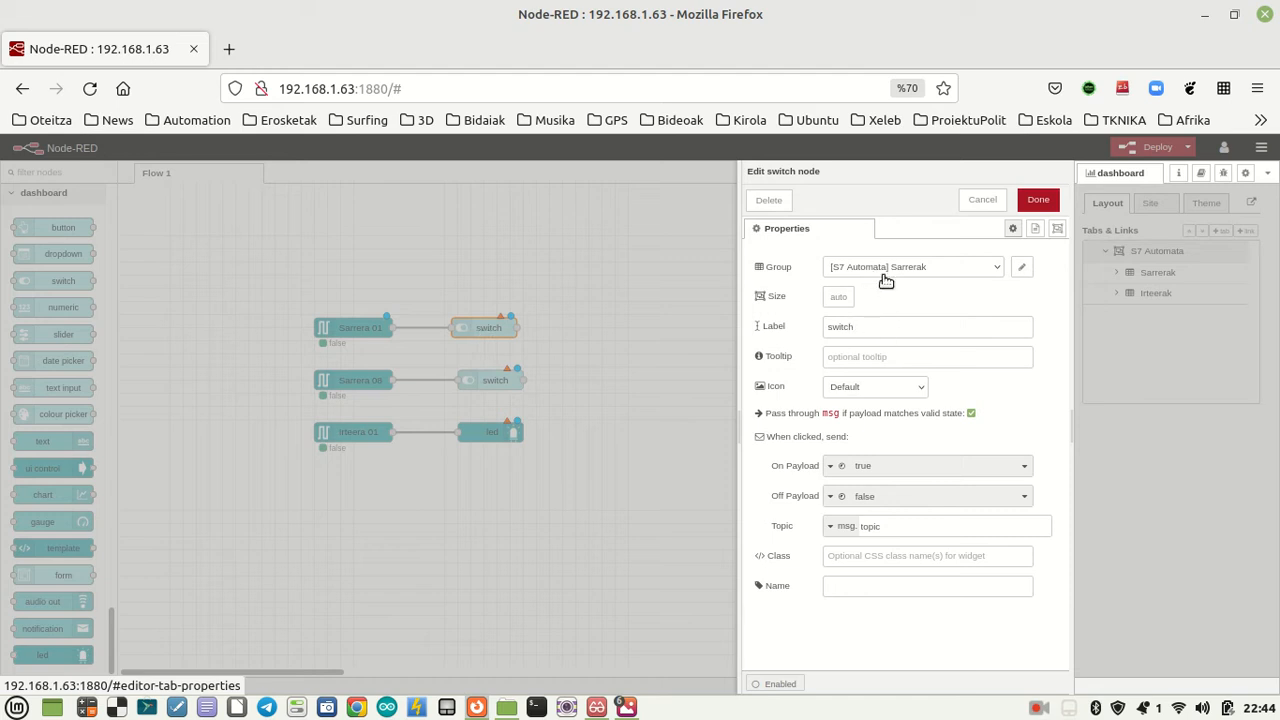
pyautogui.moveTo(862, 327); pyautogui.dragTo(795, 328)
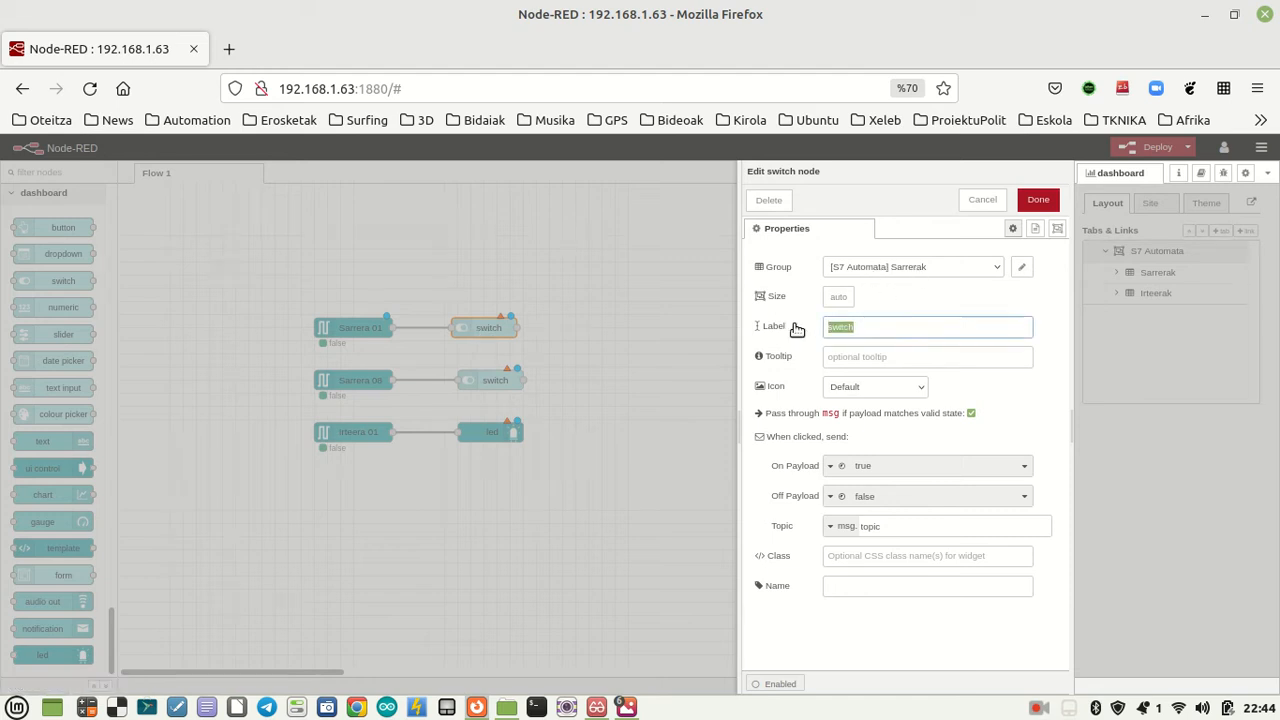
pyautogui.write('Sarrera 01')
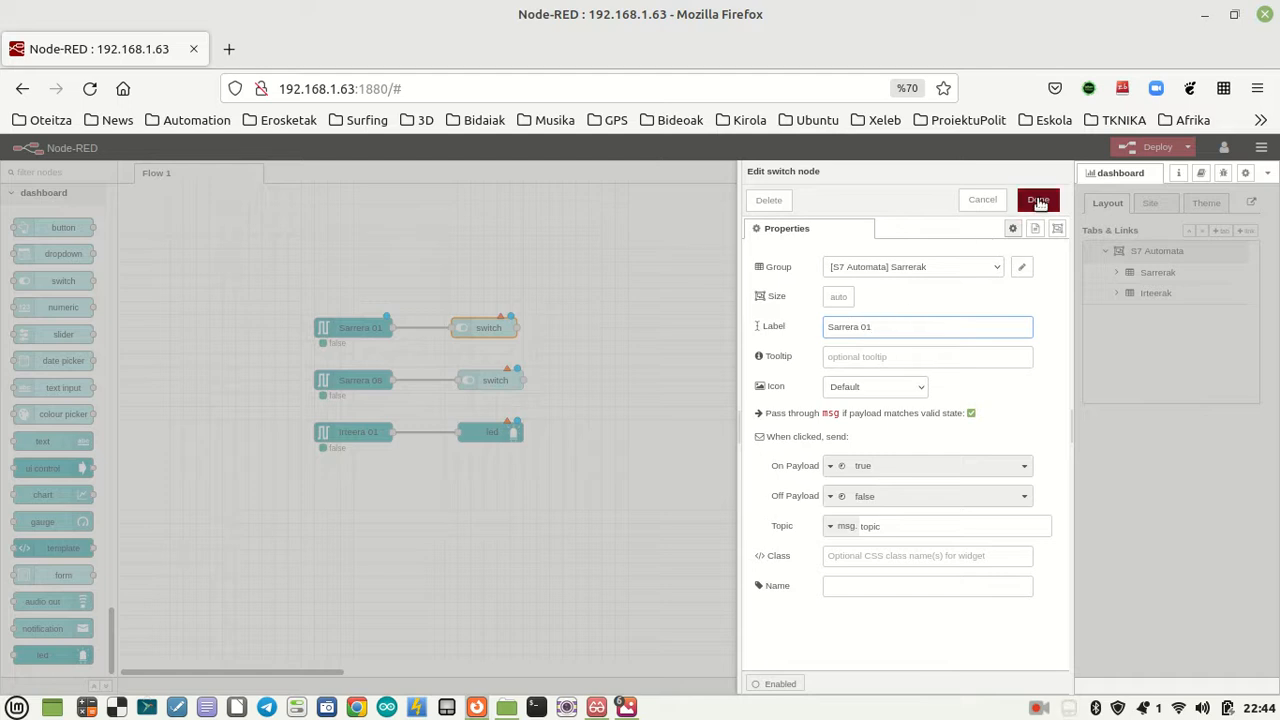
pyautogui.click(1038, 201)
# Step: Label the lower switch node Sarrera 08, keeping it in the [S7 Automata] Sarrerak group
pyautogui.doubleClick(490, 385)
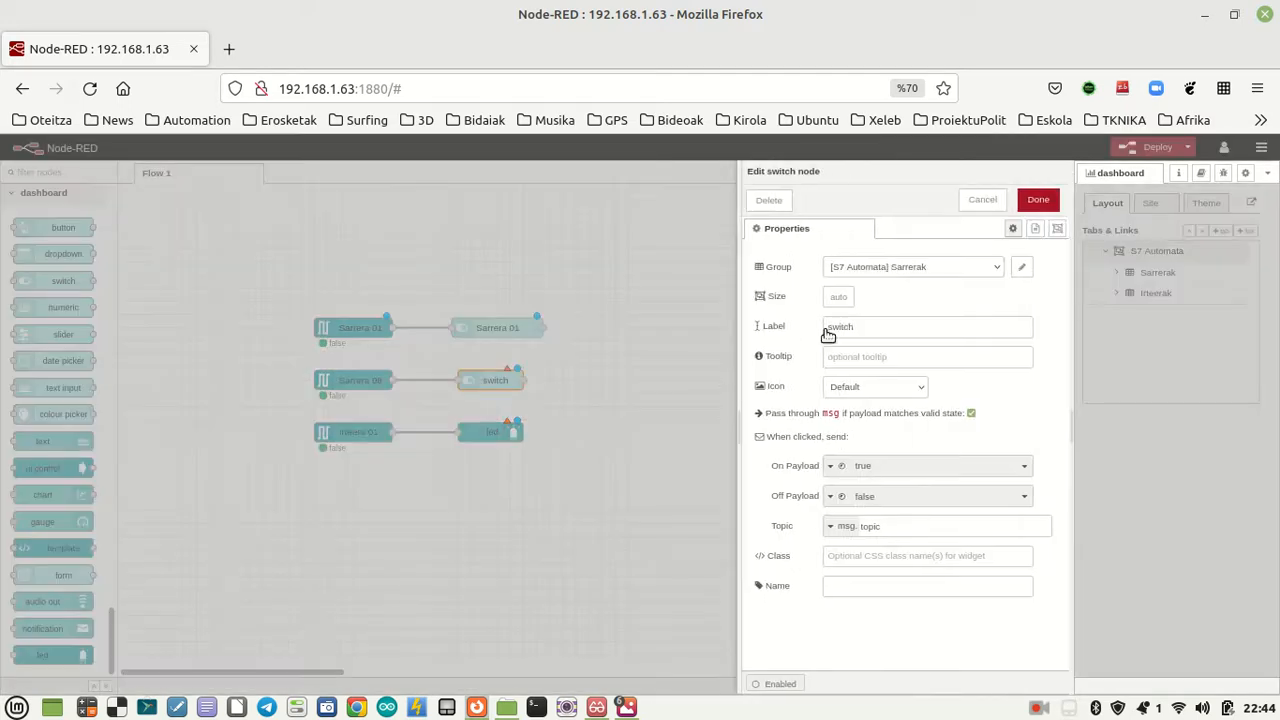
pyautogui.doubleClick(828, 327)
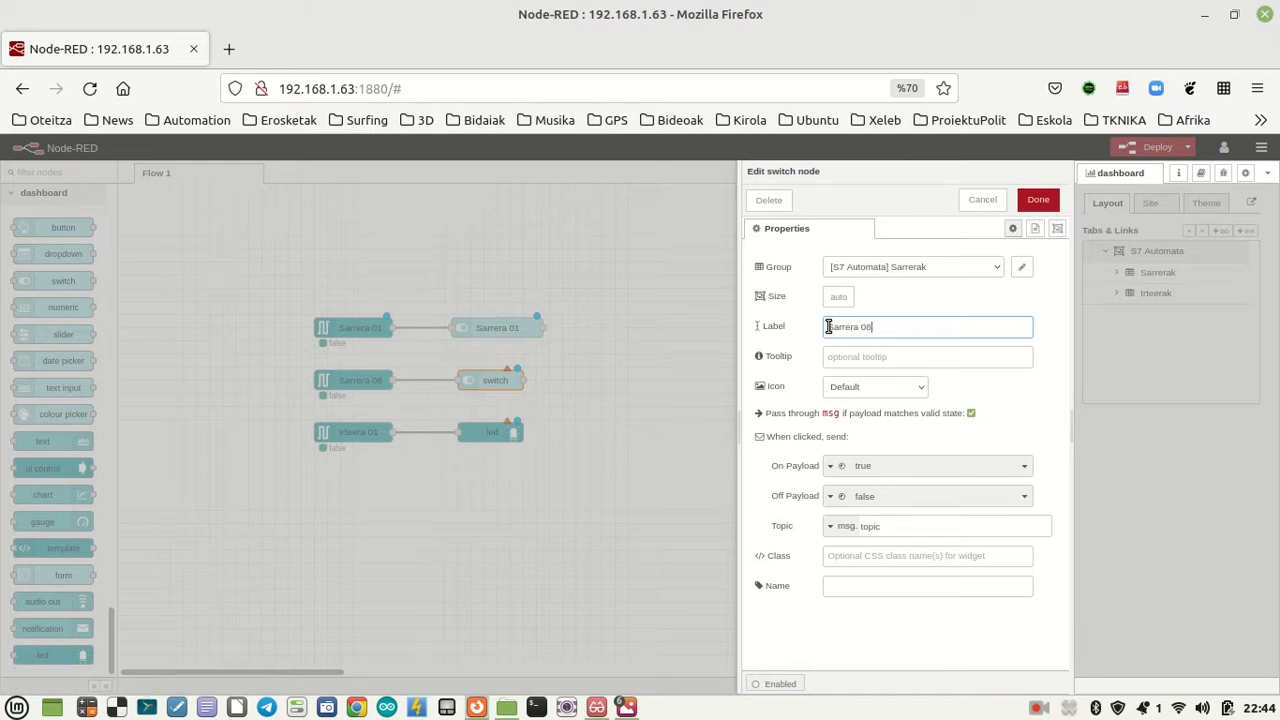
pyautogui.click(1045, 204)
# Step: Label the led node Irteera 01 and save its settings
pyautogui.click(487, 436)
pyautogui.doubleClick(487, 436)
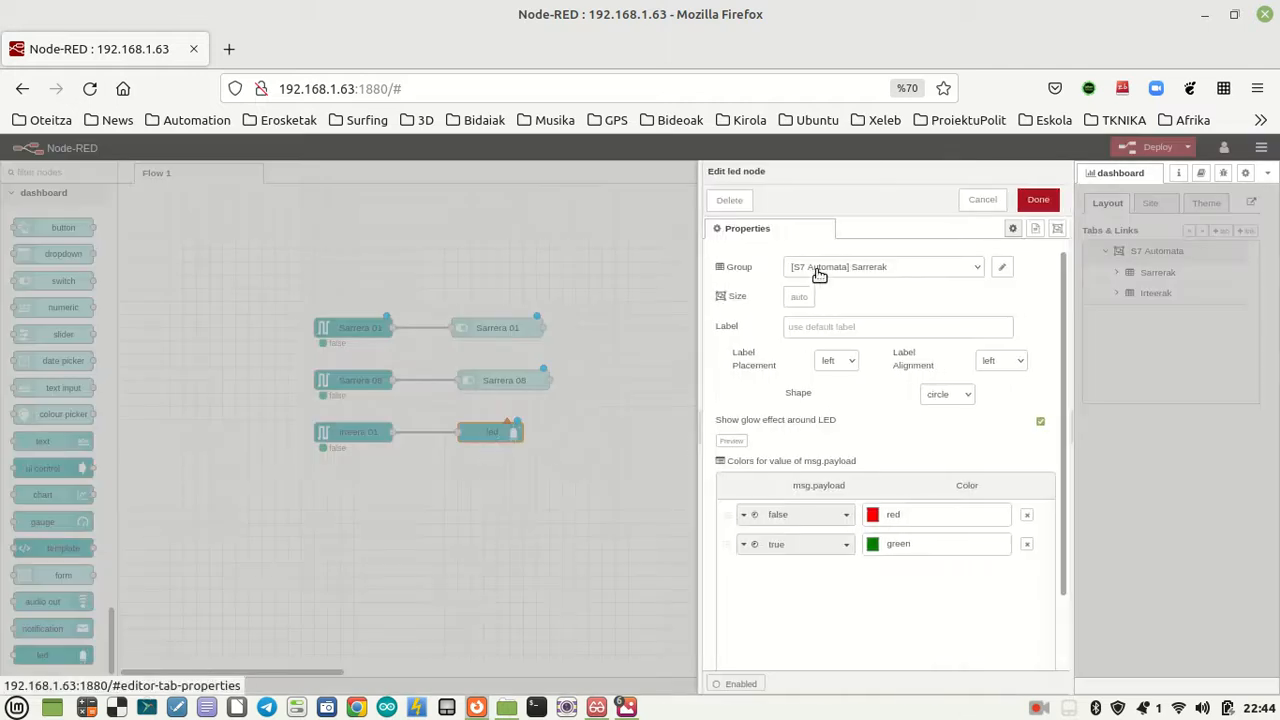
pyautogui.click(846, 322)
pyautogui.write('I')
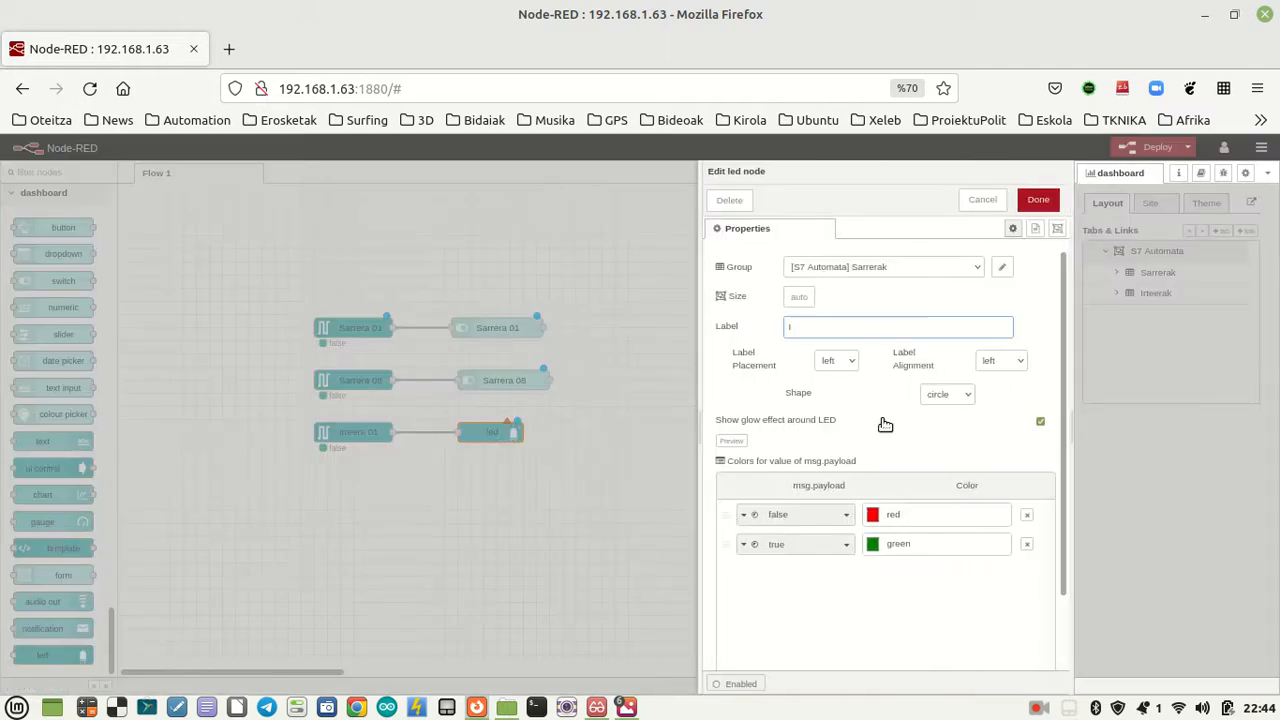
pyautogui.write('rteera 01')
pyautogui.click(1038, 204)
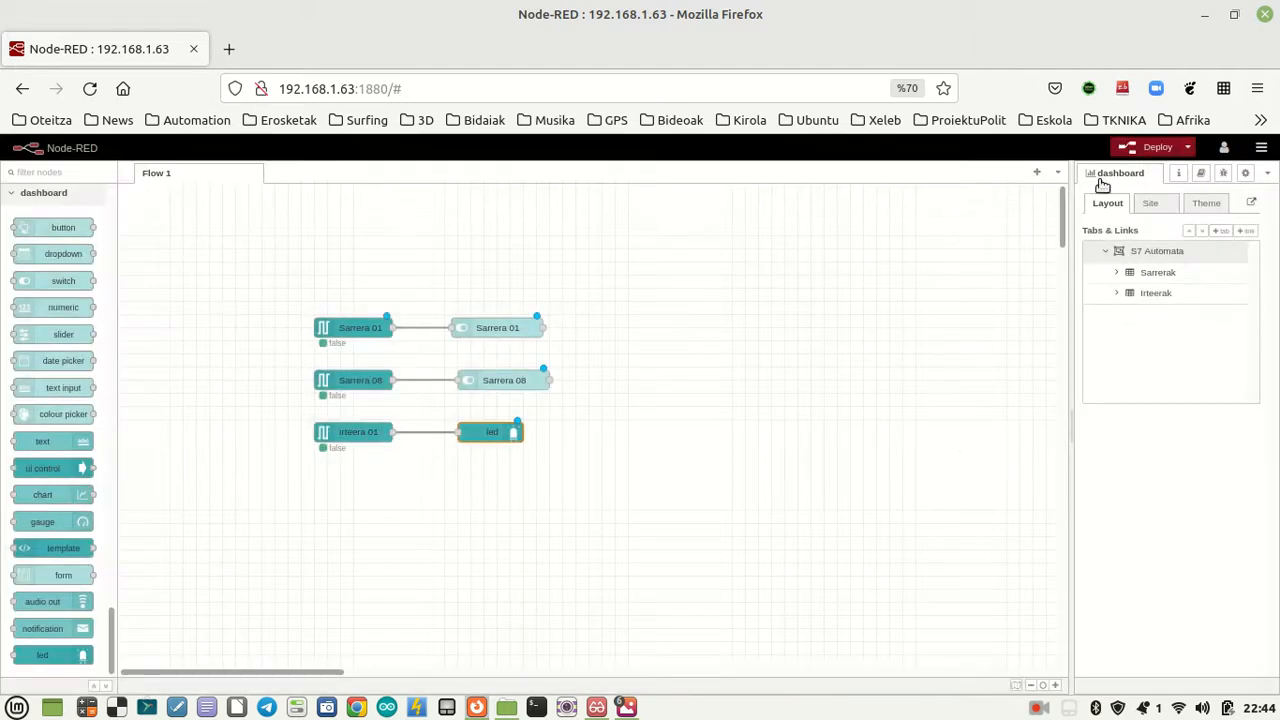
# Step: Deploy the flow and check the S7 Automata dashboard page in a separate browser tab
pyautogui.click(1130, 150)
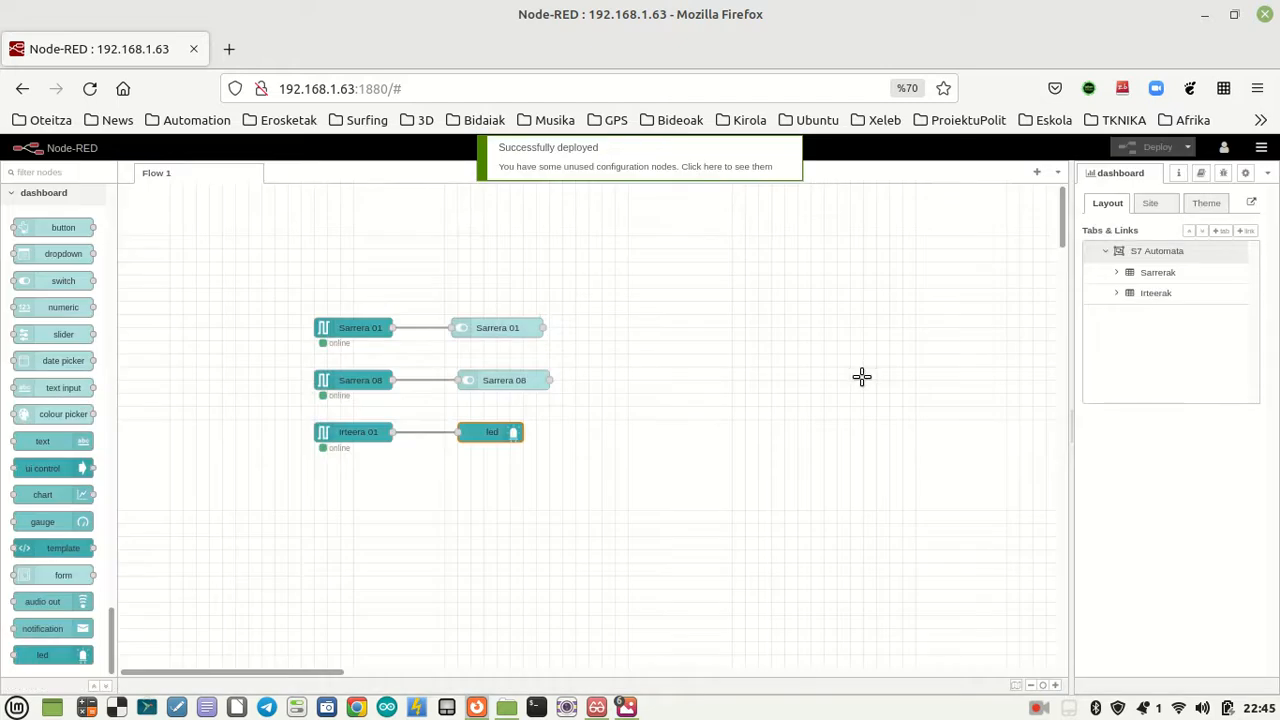
pyautogui.click(1253, 203)
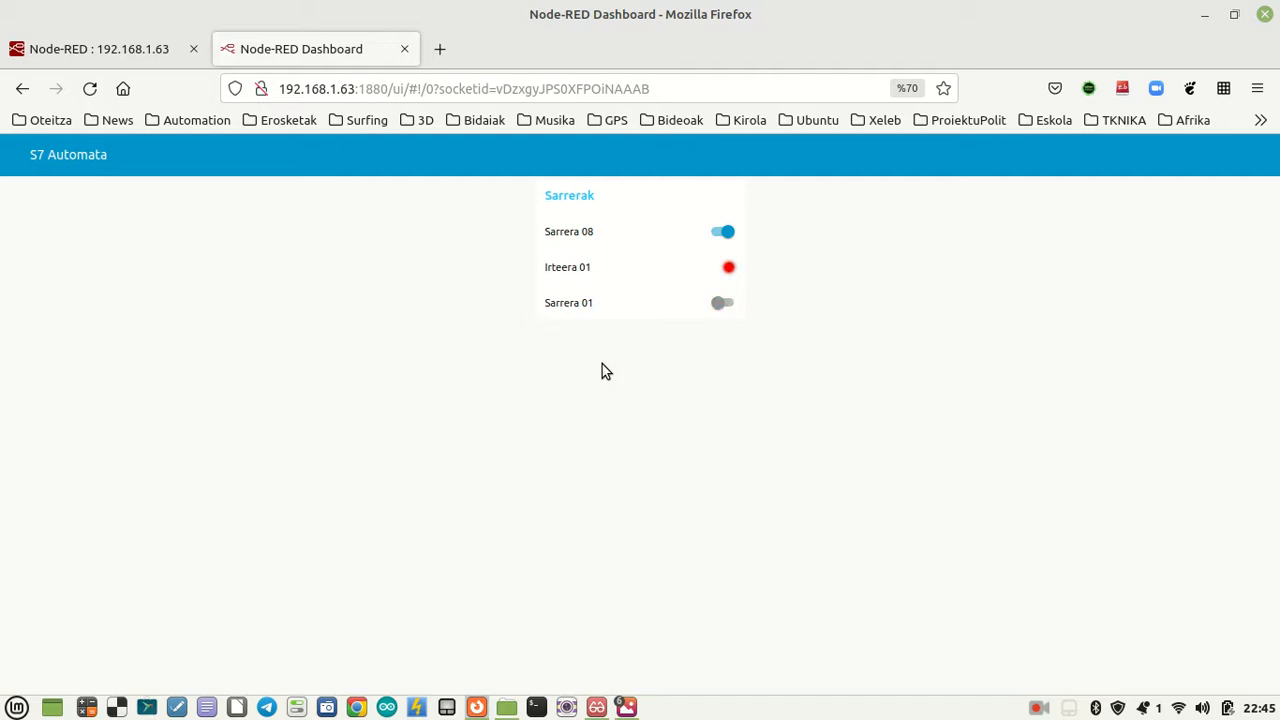
pyautogui.click(120, 52)
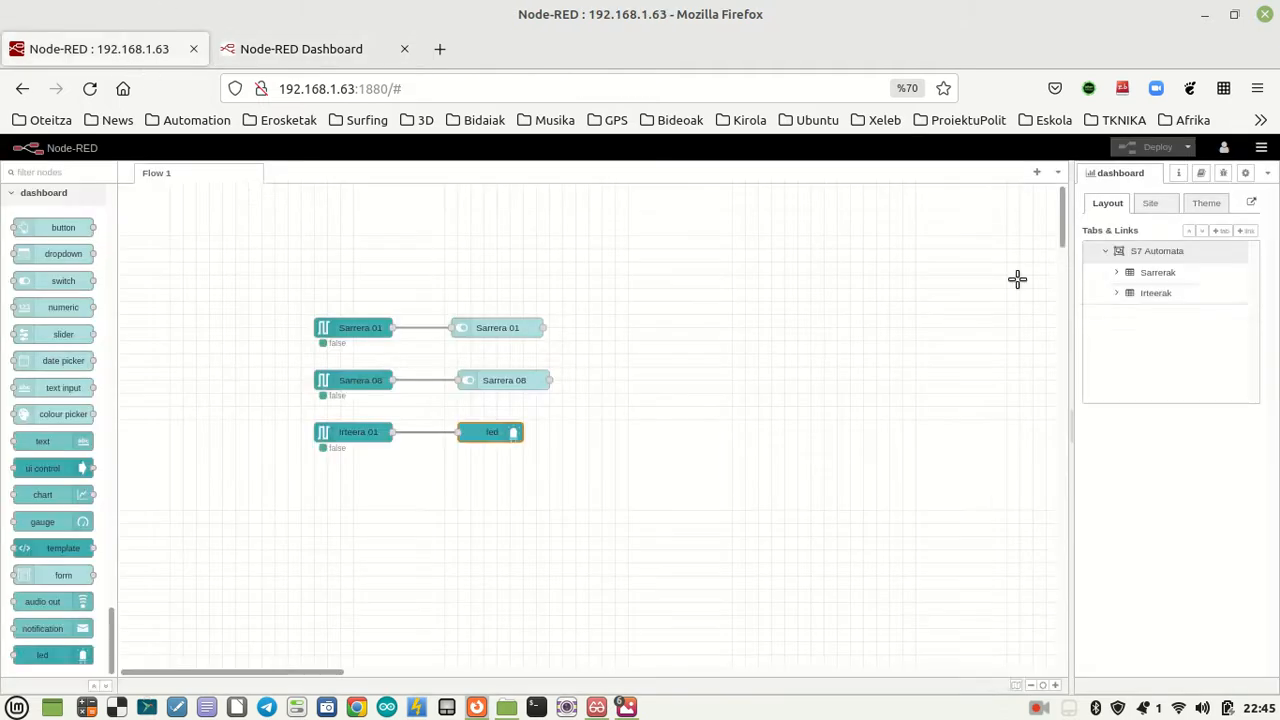
# Step: Move the led widget from the Sarrerak group into the Irteerak group in the dashboard layout and deploy the flow
pyautogui.click(1118, 274)
pyautogui.click(1117, 353)
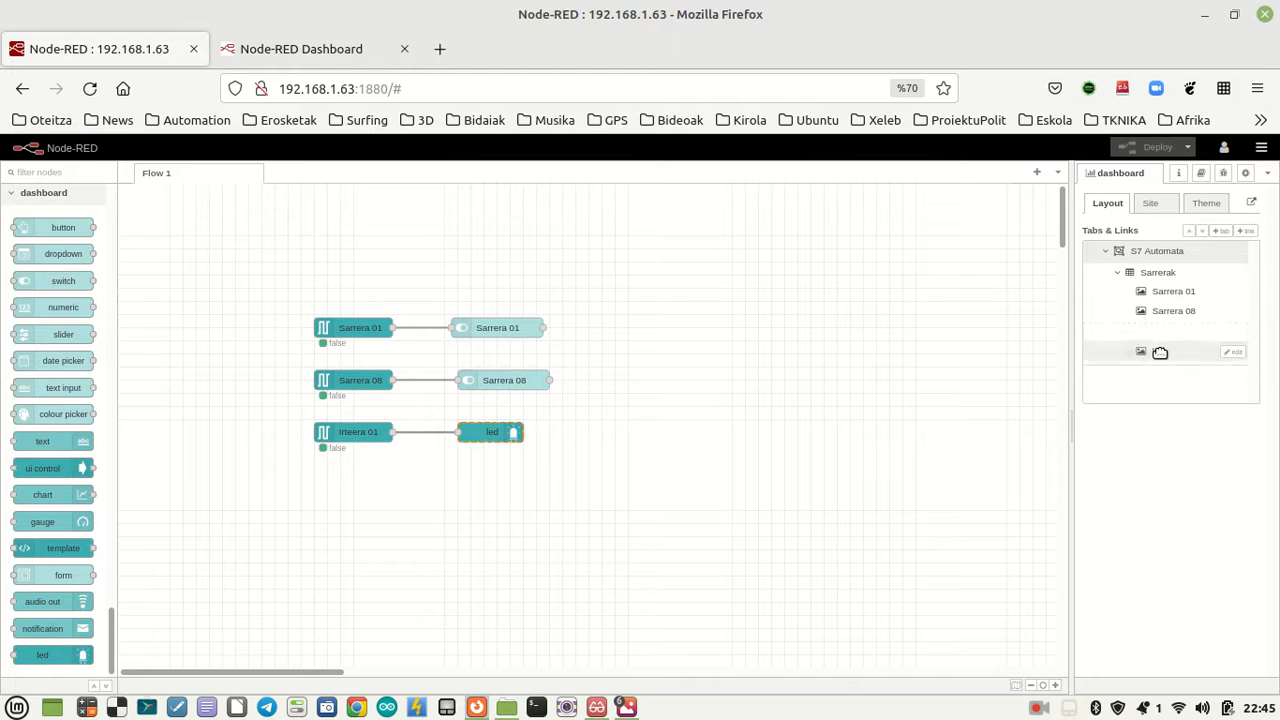
pyautogui.moveTo(1157, 332)
pyautogui.mouseDown()
pyautogui.moveTo(1191, 340)
pyautogui.moveTo(1180, 374)
pyautogui.moveTo(1174, 350)
pyautogui.mouseUp()
pyautogui.click(1152, 147)
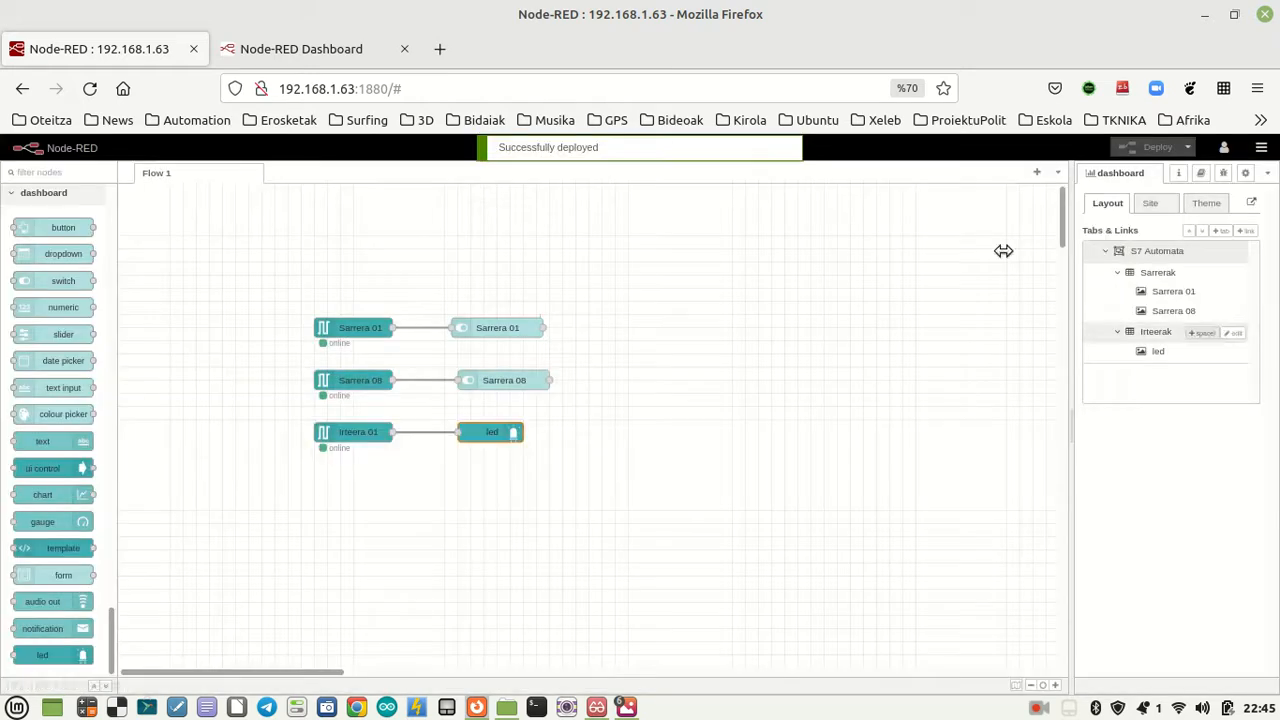
# Step: Check the states of Sarrera 01, Sarrera 08 and Irteera 01 on the dashboard page, and return to the flow editor
pyautogui.click(296, 52)
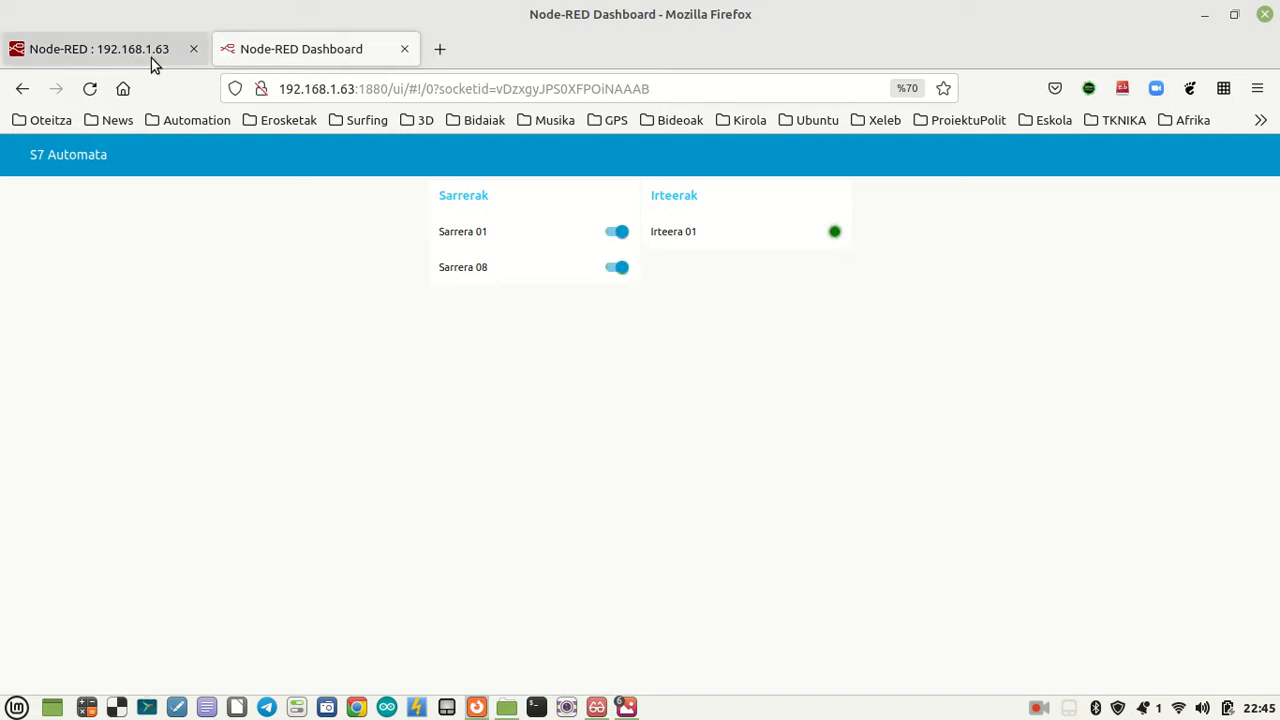
pyautogui.click(100, 49)
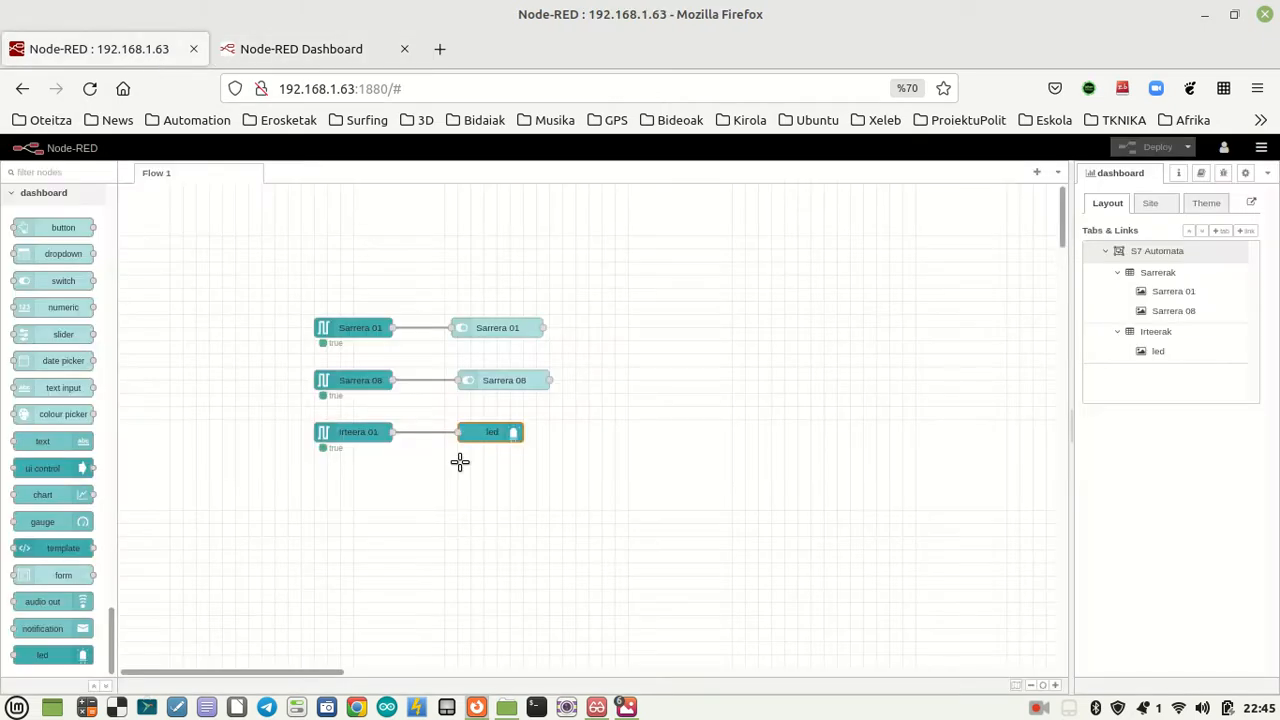
pyautogui.moveTo(472, 712)
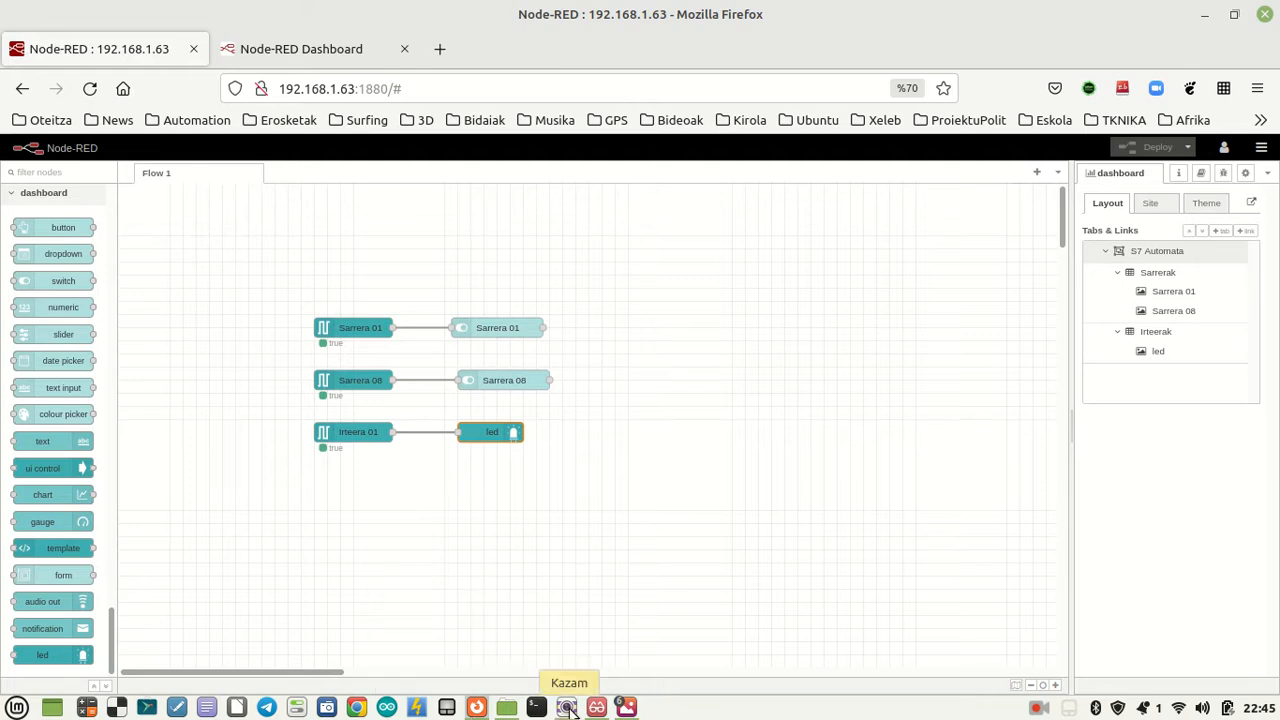
pyautogui.click(1038, 708)
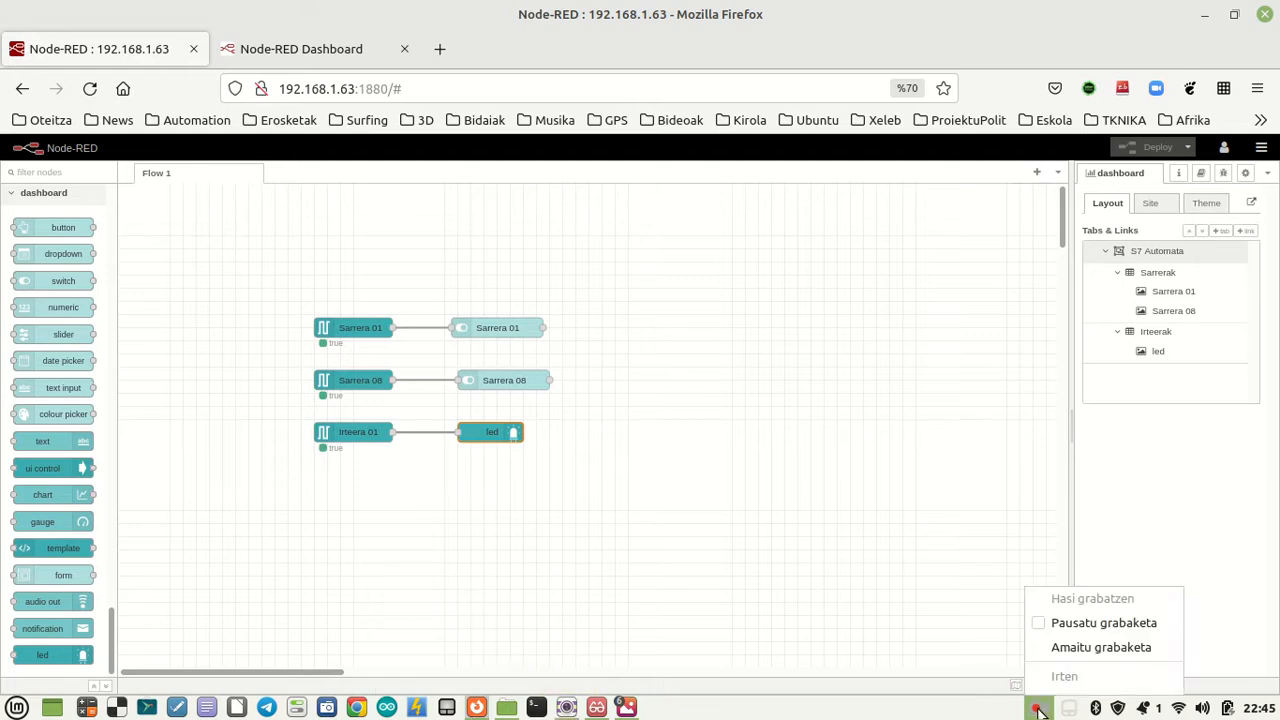